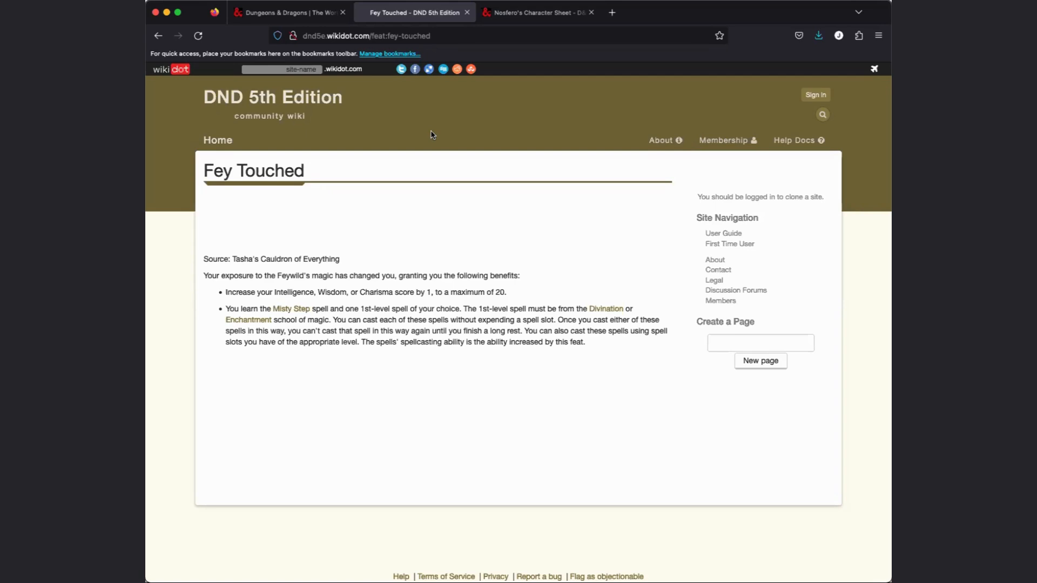
On the D&D Beyond site, start creating a homebrew feat from scratch without a template
{"action": "left_click", "coordinate": [293, 16]}
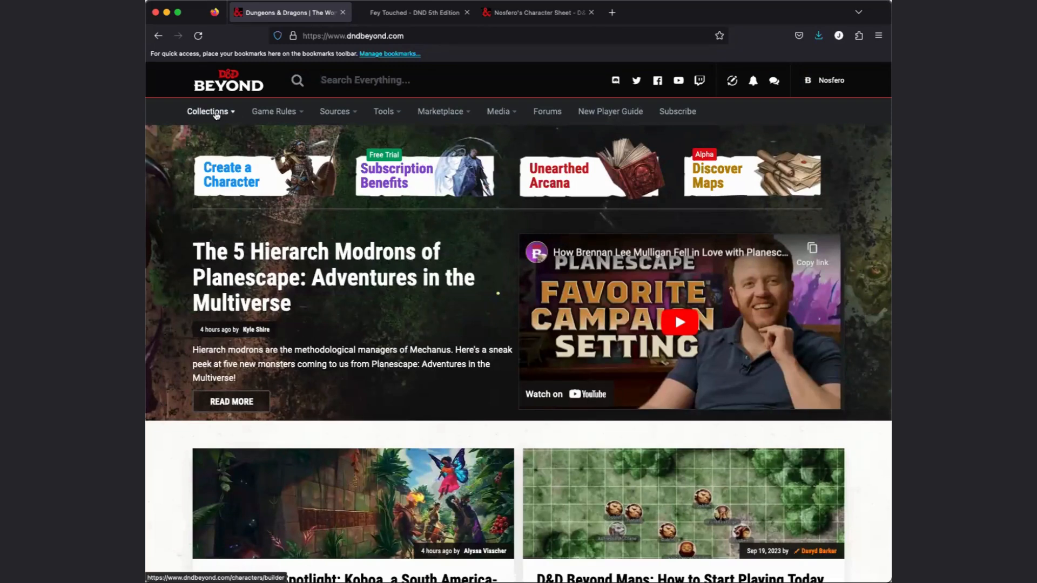
{"action": "mouse_move", "coordinate": [216, 115]}
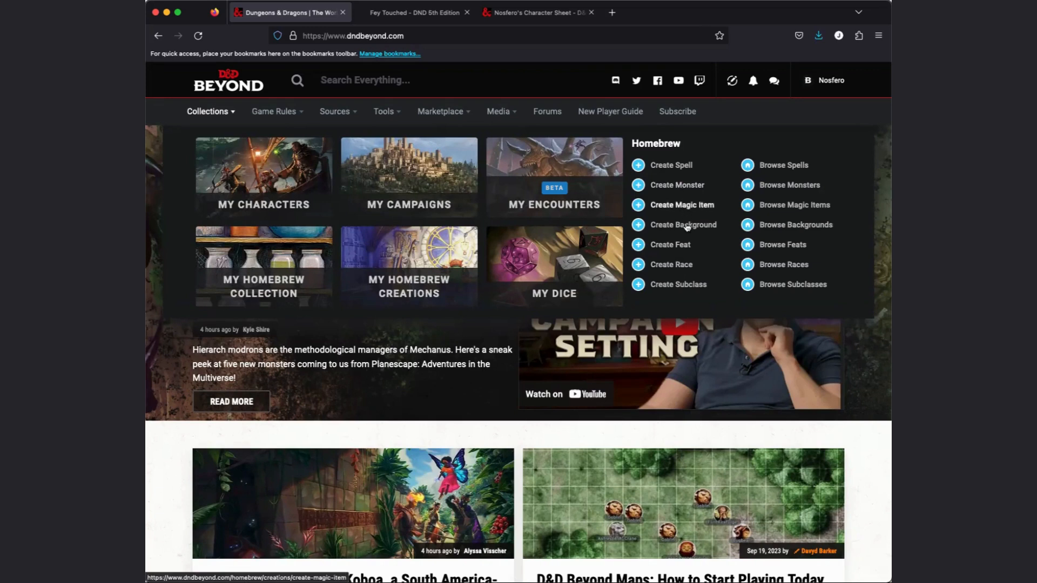
{"action": "left_click", "coordinate": [667, 247]}
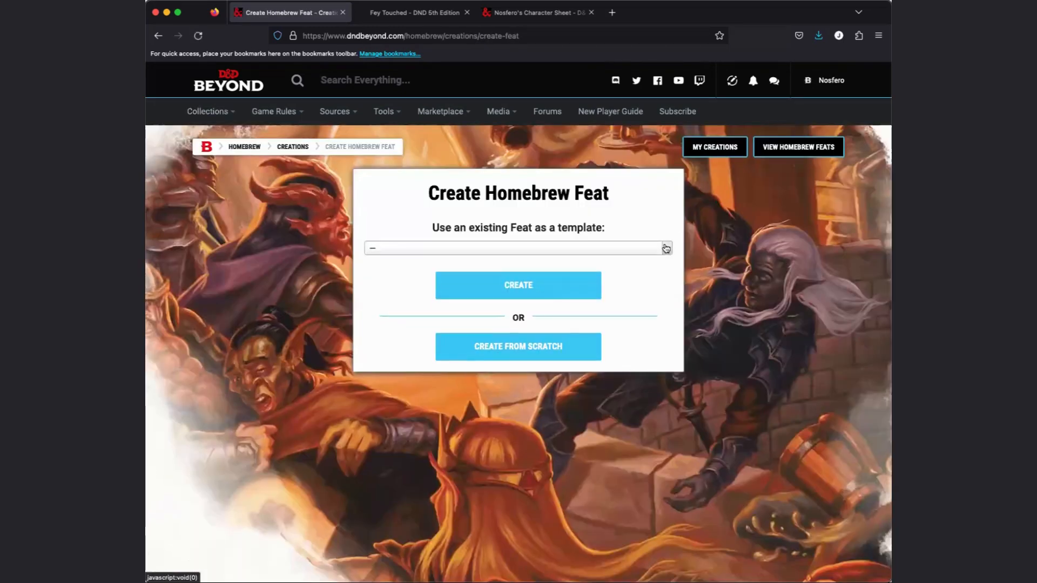
{"action": "left_click", "coordinate": [492, 348]}
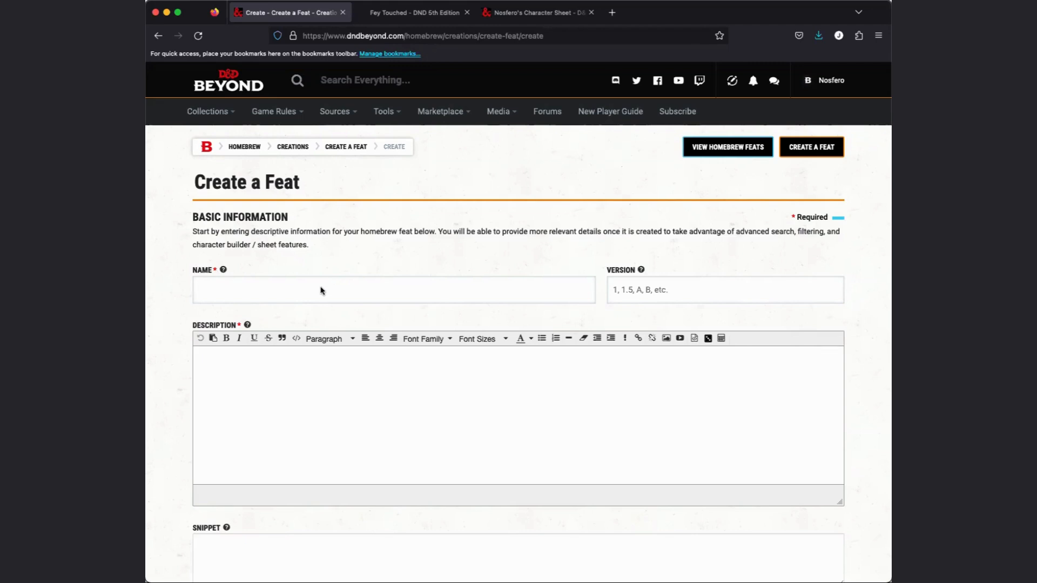
Name the feat "Fey Touched (TCoE)" and set its version to 5e
{"action": "type", "text": "Fey Touched ("}
{"action": "type", "text": "TCoE)"}
{"action": "left_click", "coordinate": [650, 292]}
{"action": "type", "text": "5e"}
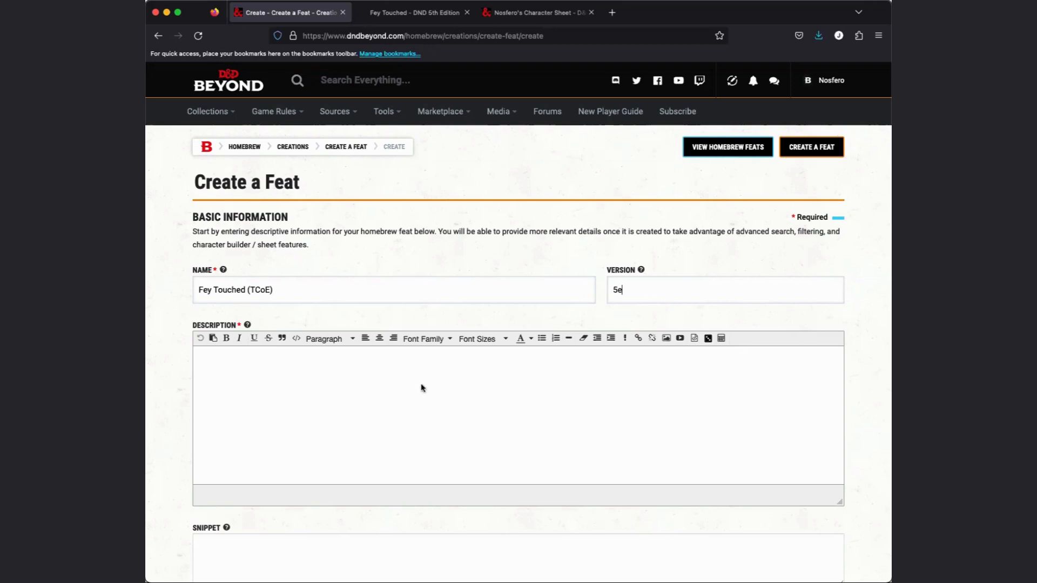
Copy the Fey Touched source line and full rules text from the wiki page into the feat's description
{"action": "left_click", "coordinate": [367, 387]}
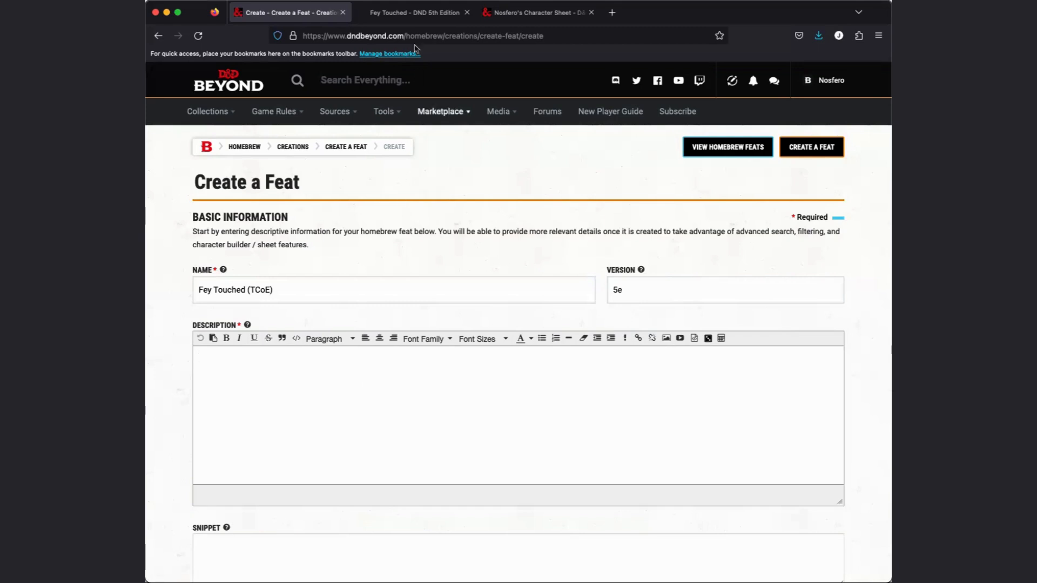
{"action": "left_click", "coordinate": [412, 16]}
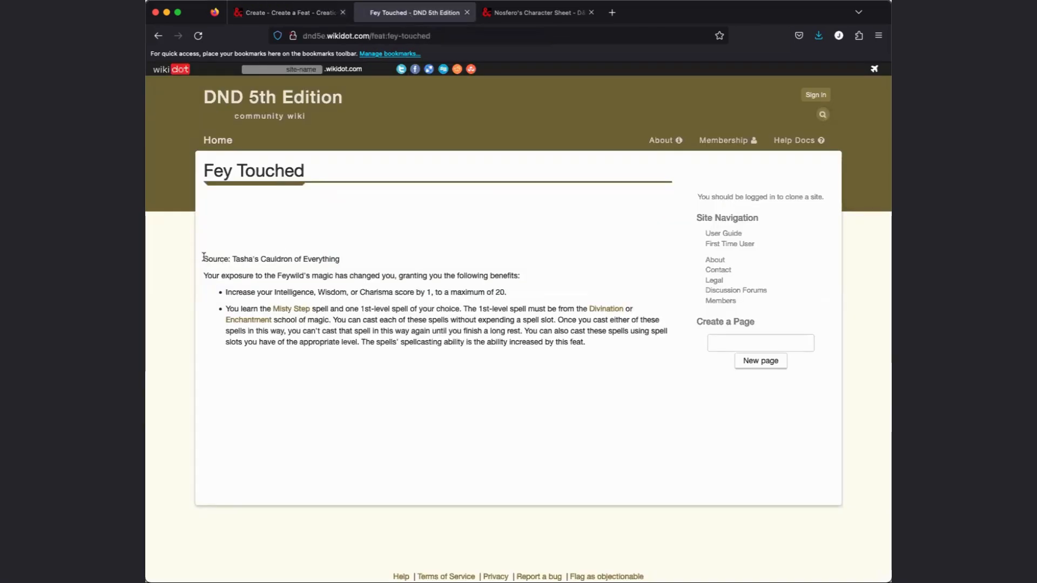
{"action": "left_click_drag", "start_coordinate": [205, 259], "coordinate": [598, 342]}
{"action": "key", "text": "ctrl+c"}
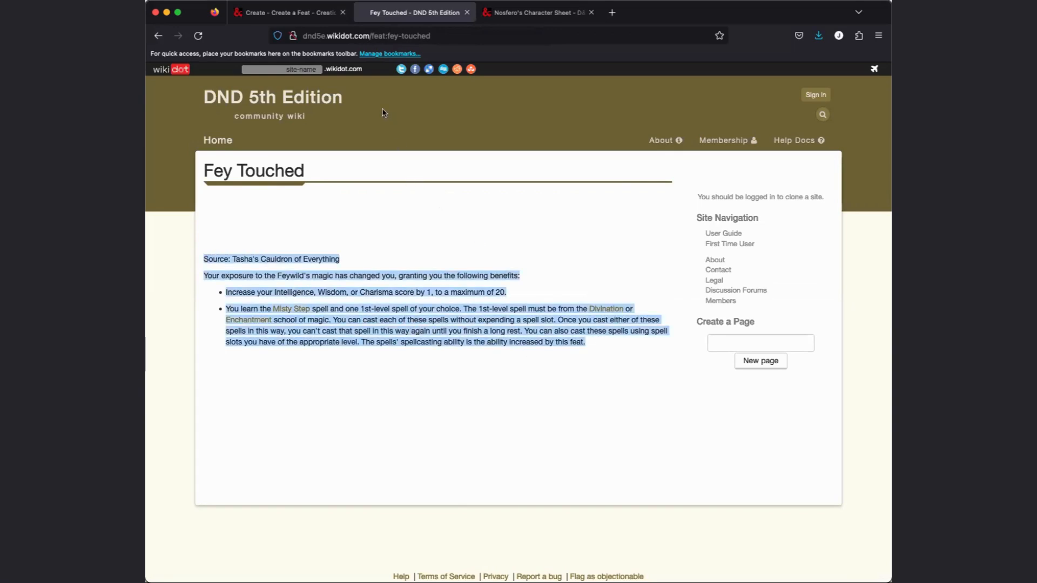
{"action": "left_click", "coordinate": [285, 18]}
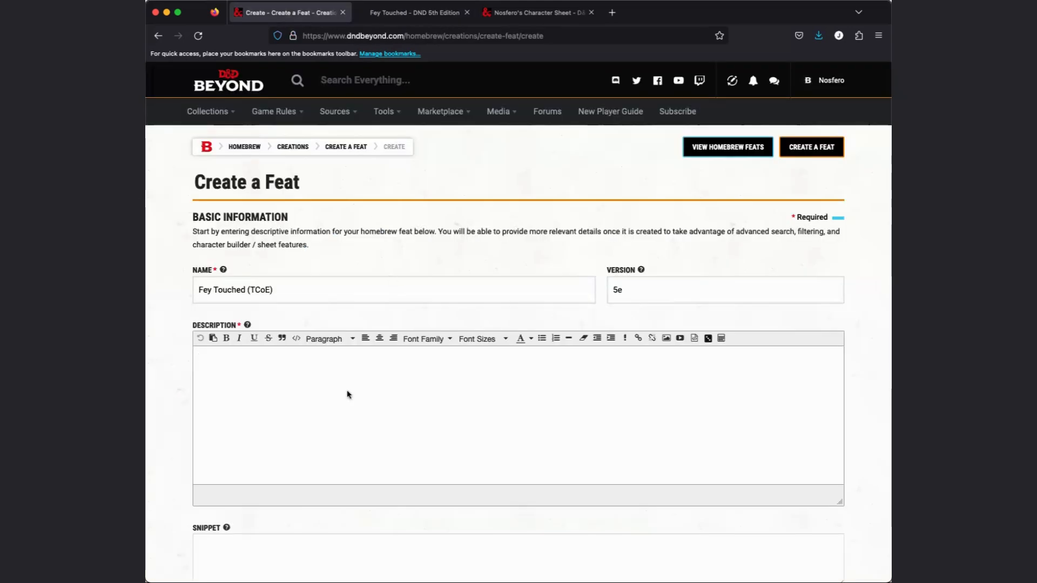
{"action": "left_click", "coordinate": [306, 390]}
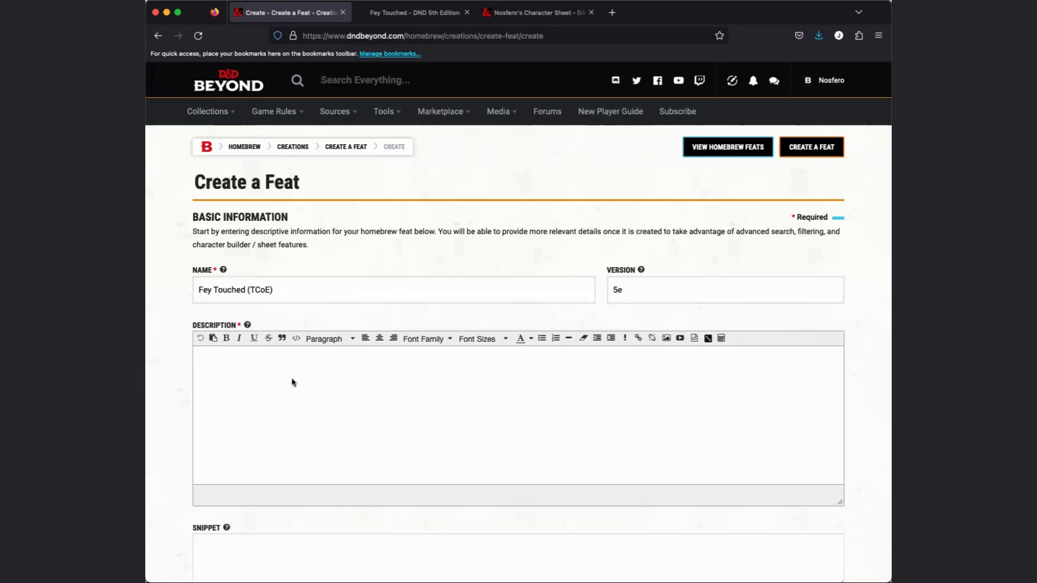
{"action": "key", "text": "ctrl+v"}
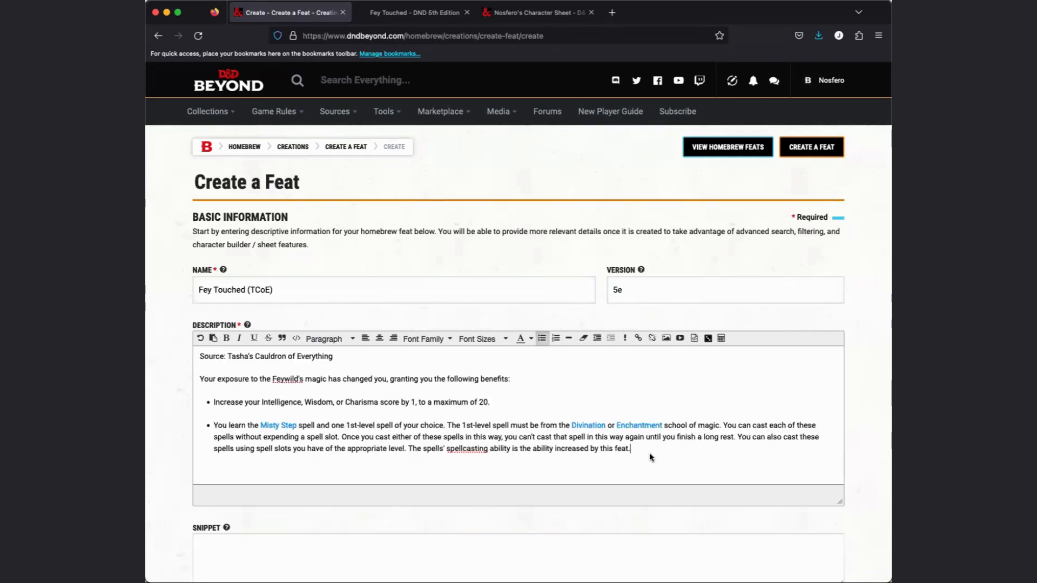
Paste the same Fey Touched rules text into the snippet and create the feat
{"action": "scroll", "coordinate": [650, 456], "scroll_direction": "down", "scroll_amount": 3}
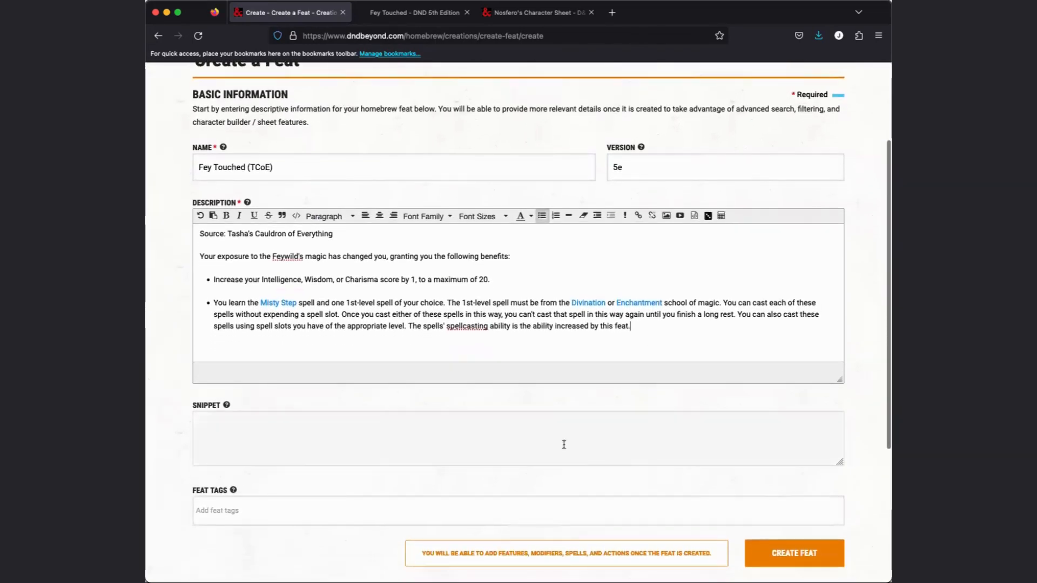
{"action": "left_click", "coordinate": [554, 444]}
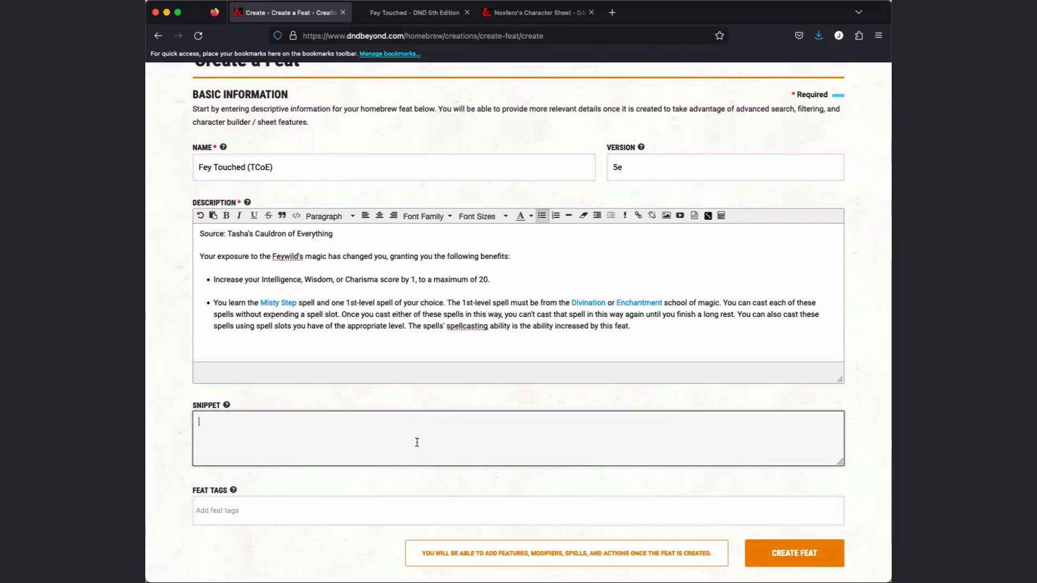
{"action": "type", "text": "You learn the Misty Step spell and one 1st-level spell of your choice. The 1st-level spell must be from the Divination or Enchantment school of magic. You can cast each of these spells without expending a spell slot. Once you cast either of these spells in this way, you can't cast that spell in this way again until you finish a long rest. You can also cast these spells using spell slots you have of the appropriate level. The spells' spellcasting ability is the ability increased by this feat."}
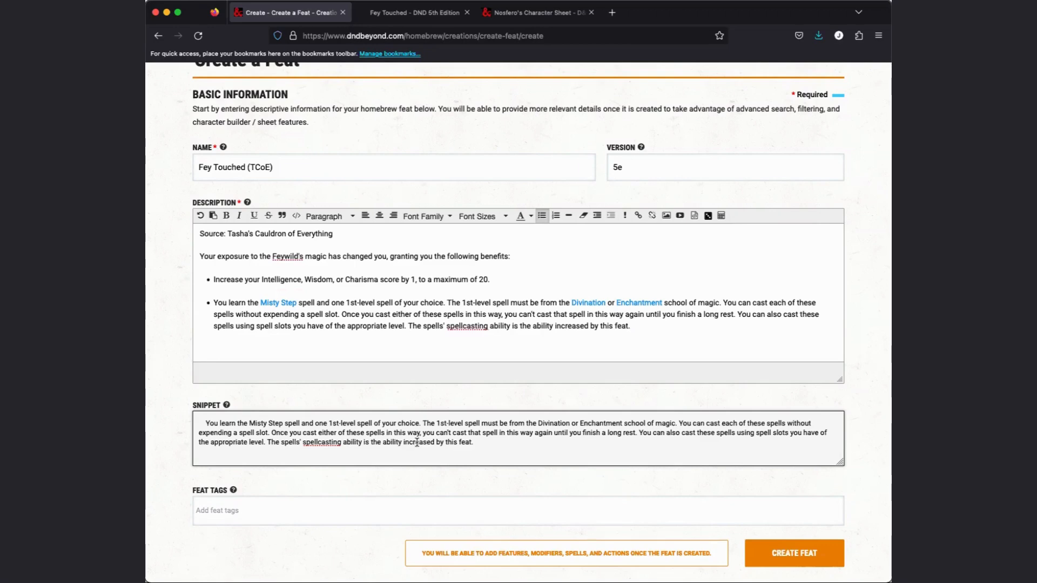
{"action": "key", "text": "BackSpace"}
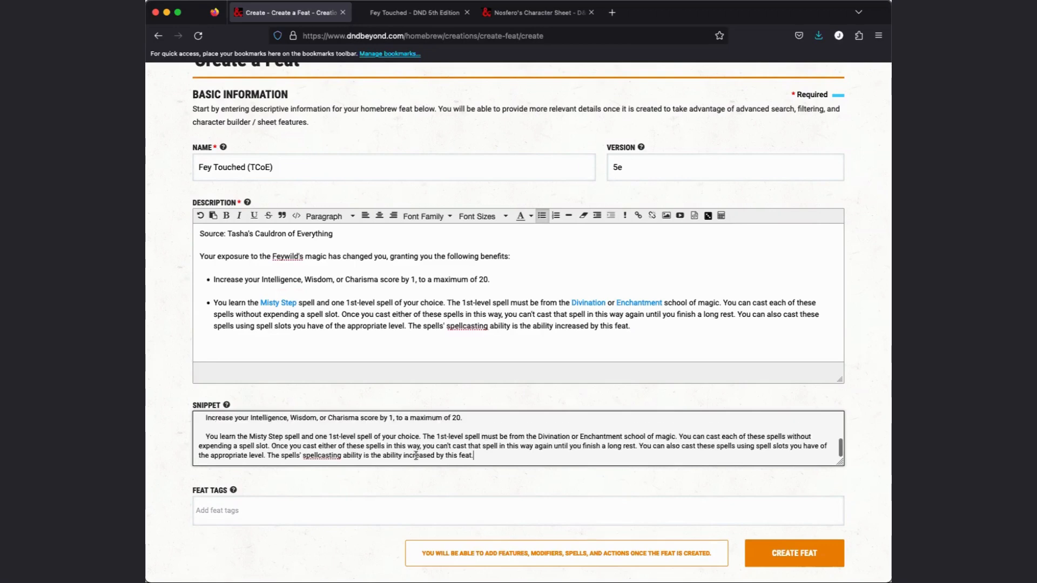
{"action": "scroll", "coordinate": [450, 440], "scroll_direction": "down", "scroll_amount": 3}
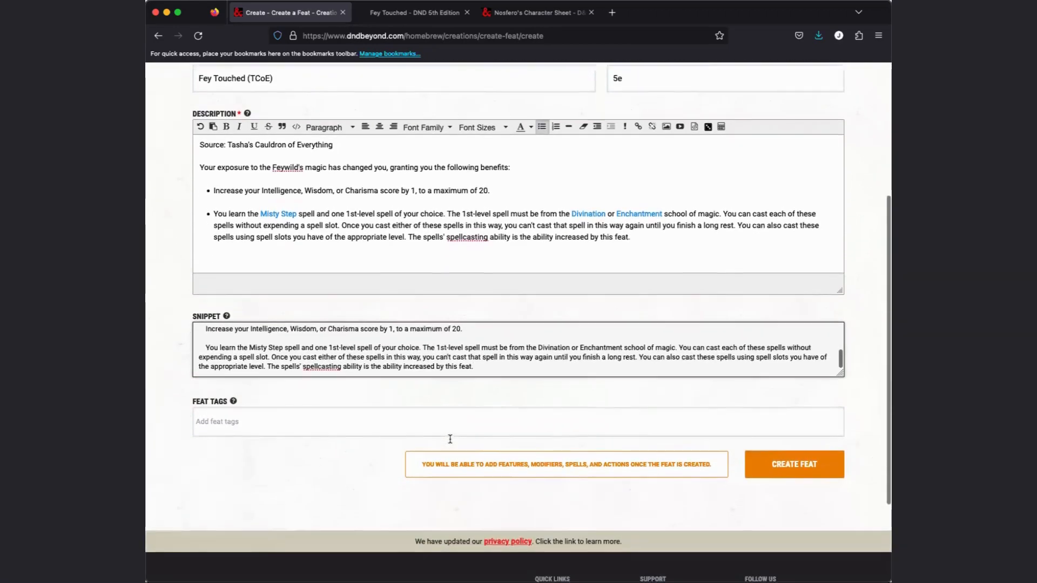
{"action": "left_click", "coordinate": [762, 458]}
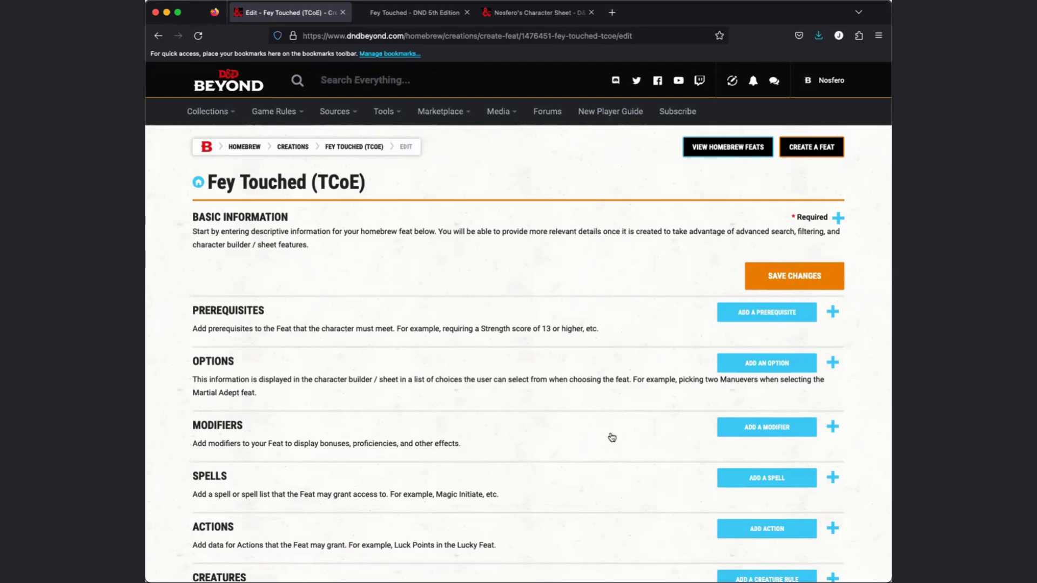
Review the ability score increase and spell benefits in the feat's basic information description
{"action": "left_click", "coordinate": [497, 237]}
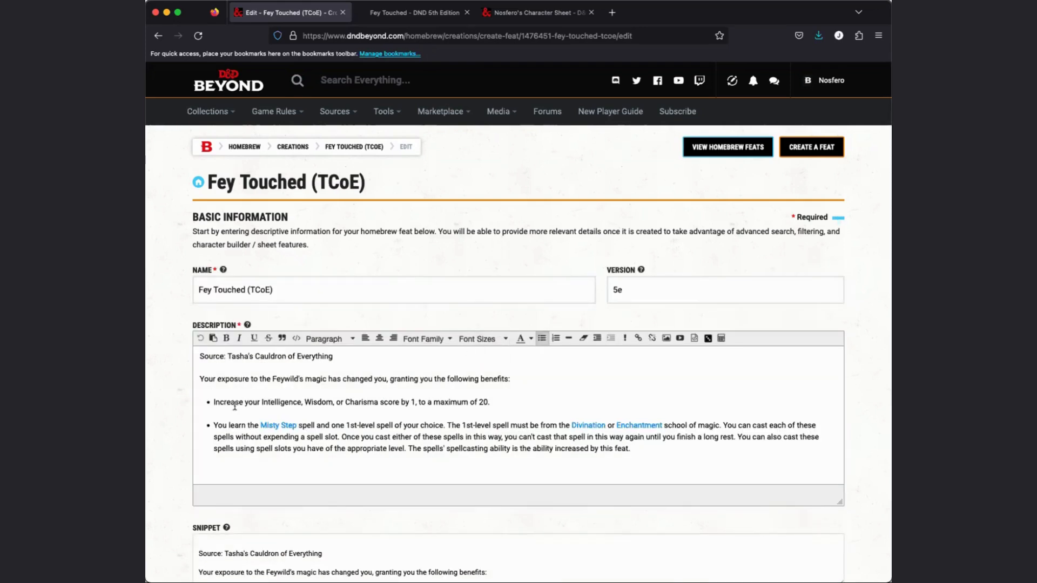
{"action": "left_click_drag", "start_coordinate": [213, 402], "coordinate": [490, 401]}
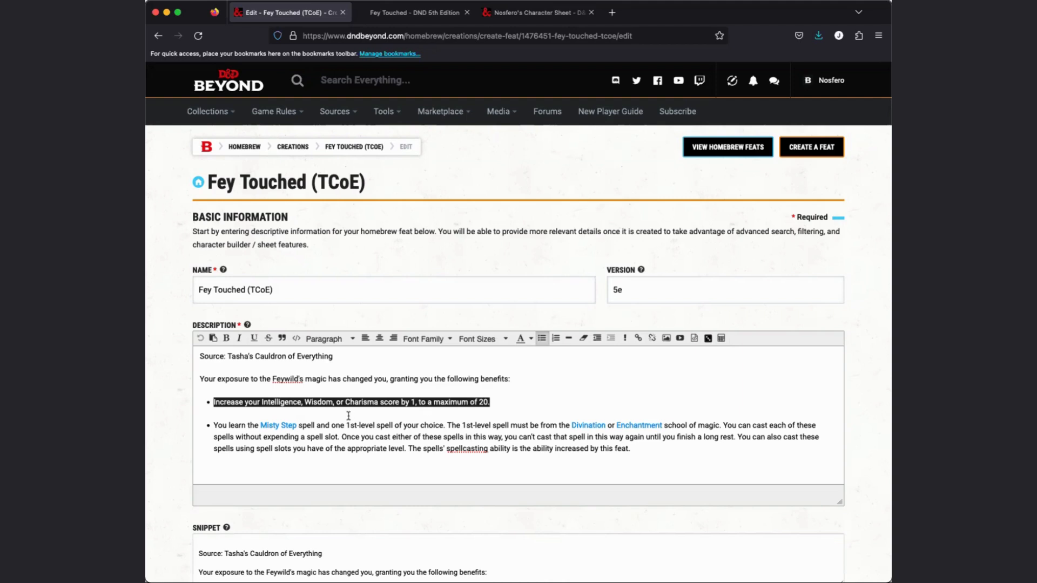
{"action": "left_click_drag", "start_coordinate": [213, 427], "coordinate": [610, 451]}
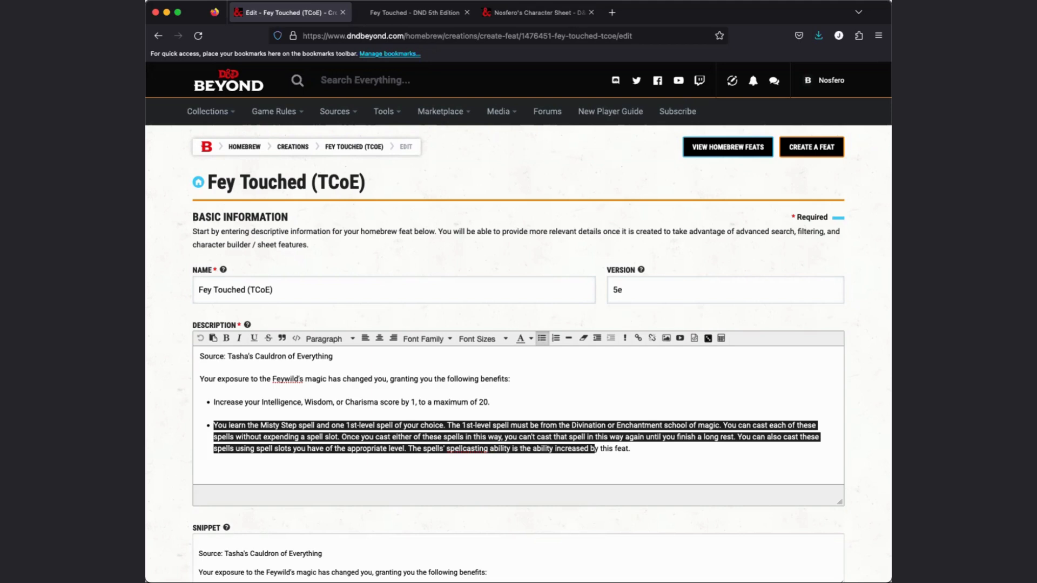
{"action": "left_click", "coordinate": [540, 233]}
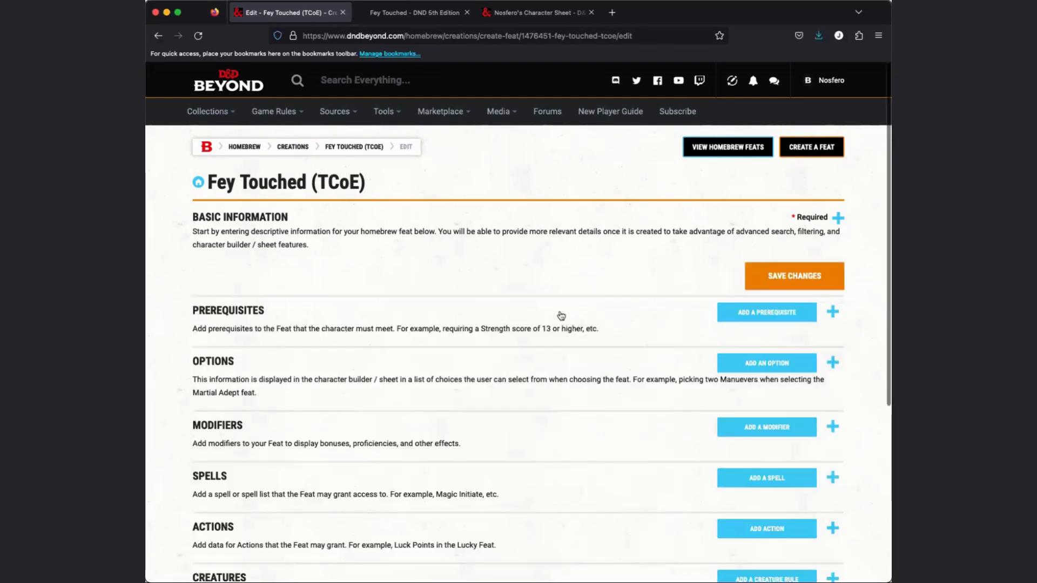
Add a modifier to the feat and set its modifier type to Bonus
{"action": "scroll", "coordinate": [559, 315], "scroll_direction": "down", "scroll_amount": 3}
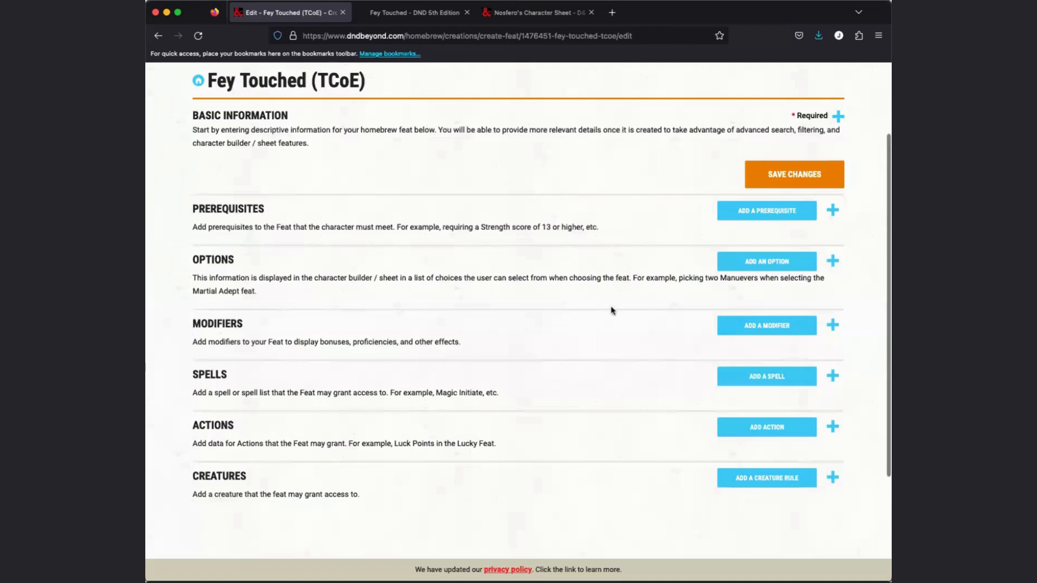
{"action": "scroll", "coordinate": [614, 308], "scroll_direction": "down", "scroll_amount": 2}
{"action": "left_click", "coordinate": [735, 282]}
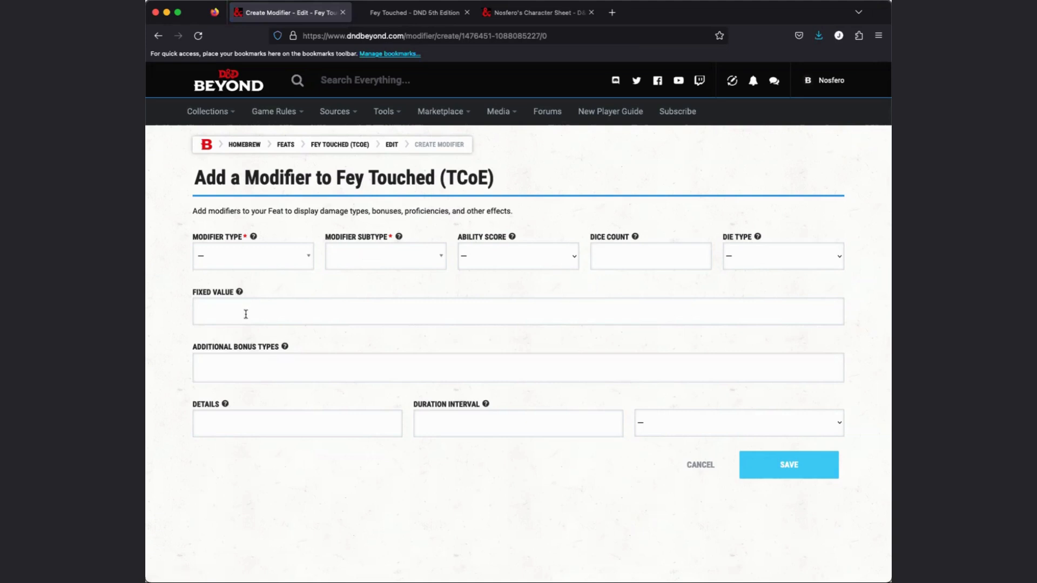
{"action": "left_click", "coordinate": [294, 261]}
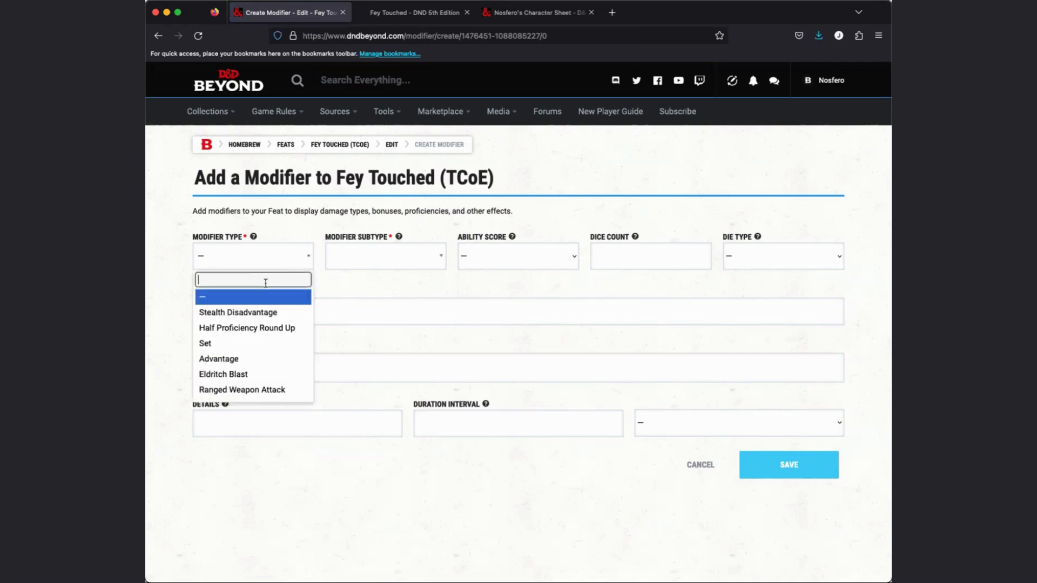
{"action": "type", "text": "Bonus"}
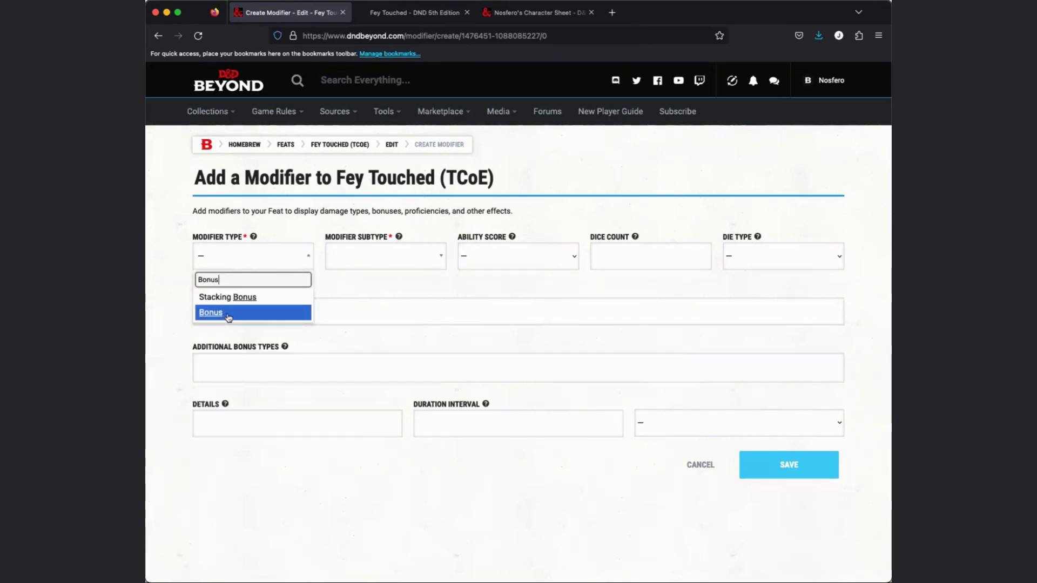
{"action": "left_click", "coordinate": [229, 316]}
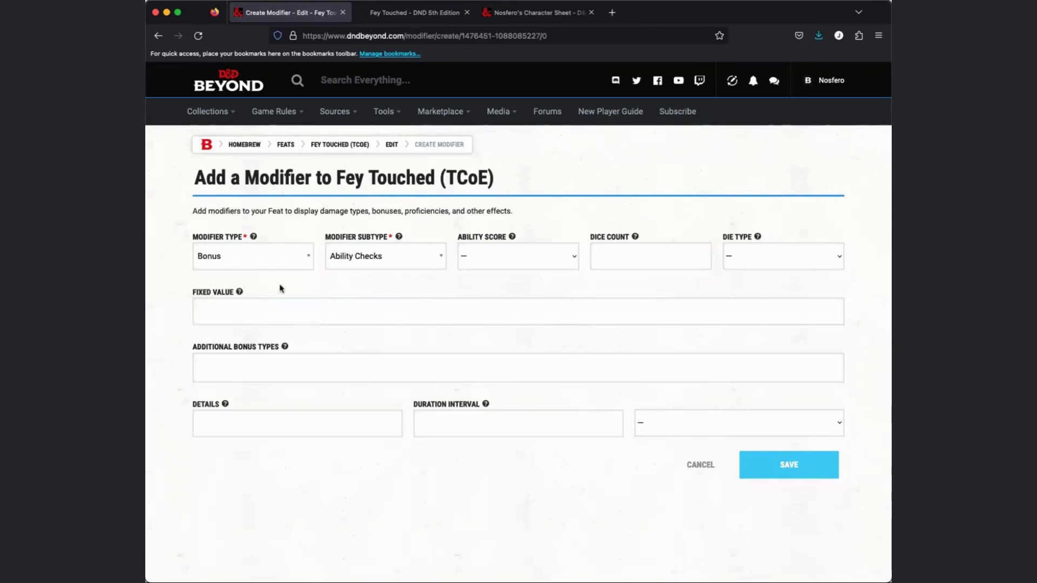
Set the modifier subtype to "Choose Intelligence, Wisdom, or Charisma" with a fixed value of 1, and save the modifier
{"action": "left_click", "coordinate": [396, 259]}
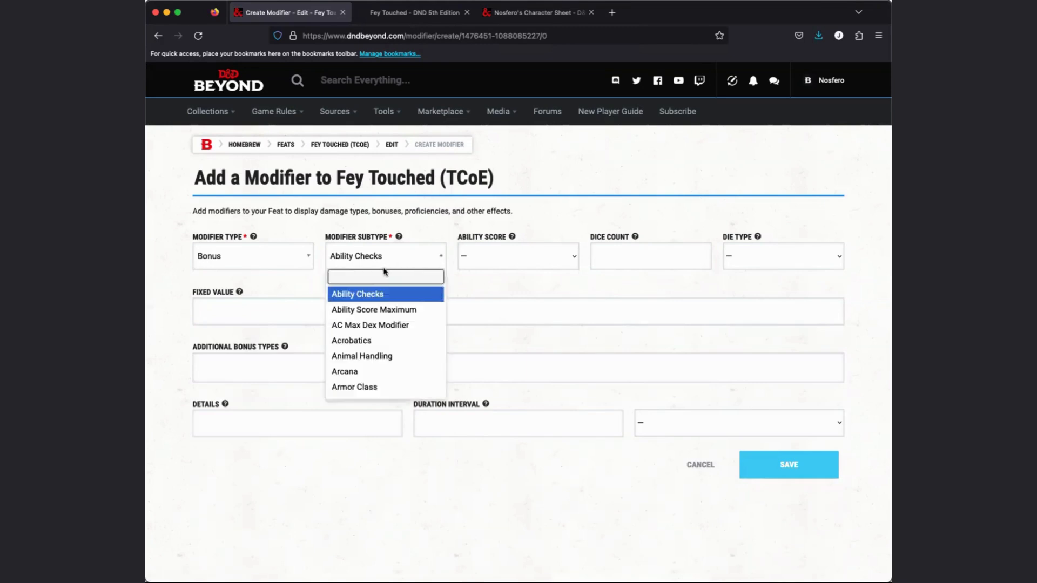
{"action": "type", "text": "ch"}
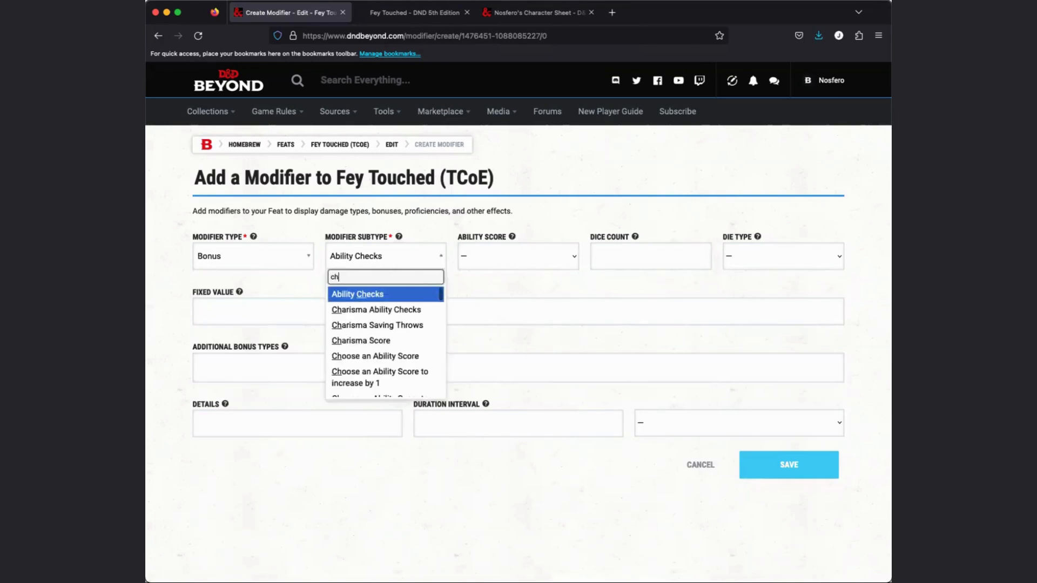
{"action": "type", "text": "oose in"}
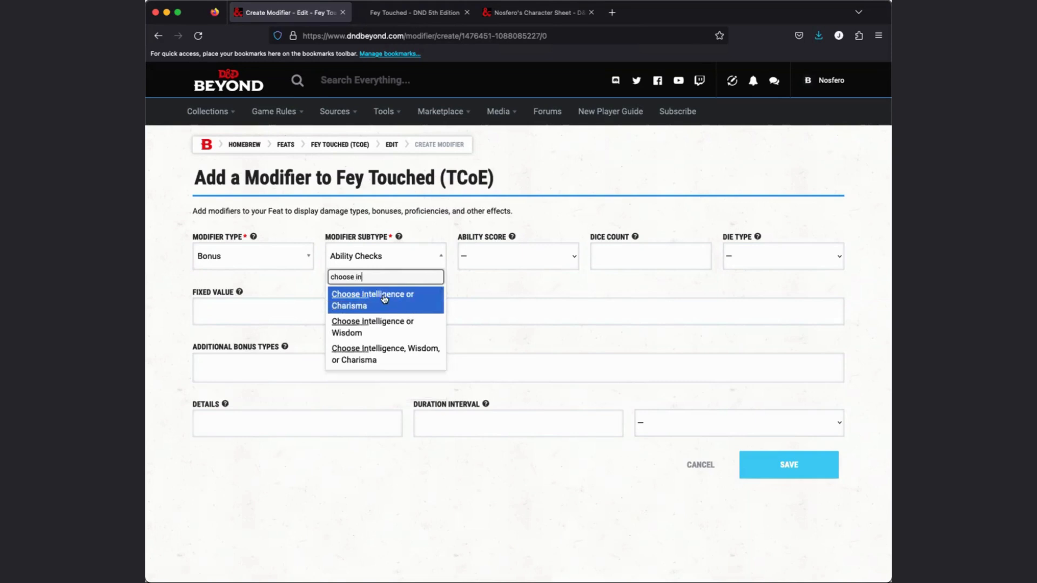
{"action": "left_click", "coordinate": [391, 356]}
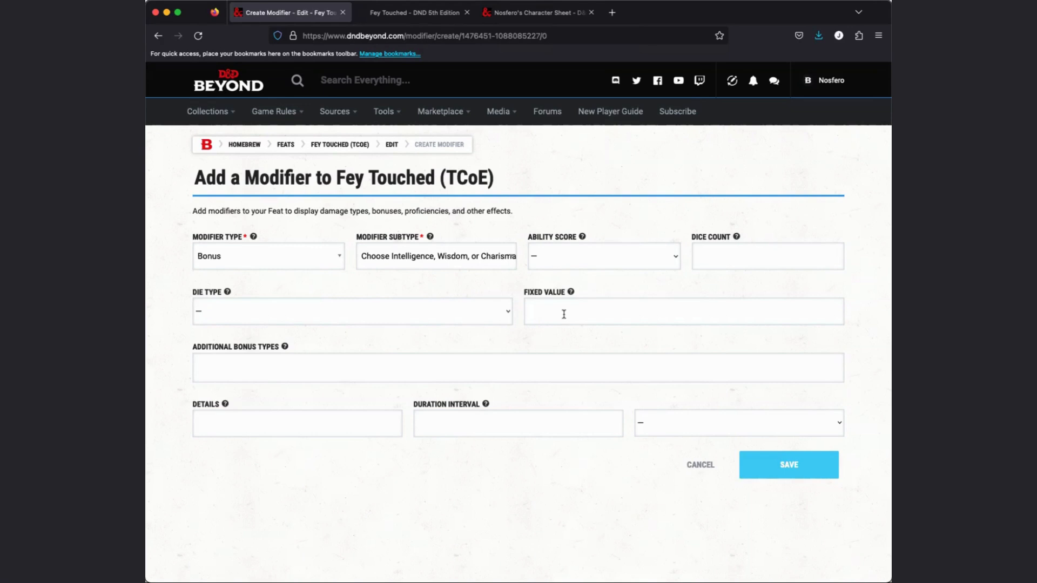
{"action": "type", "text": "1"}
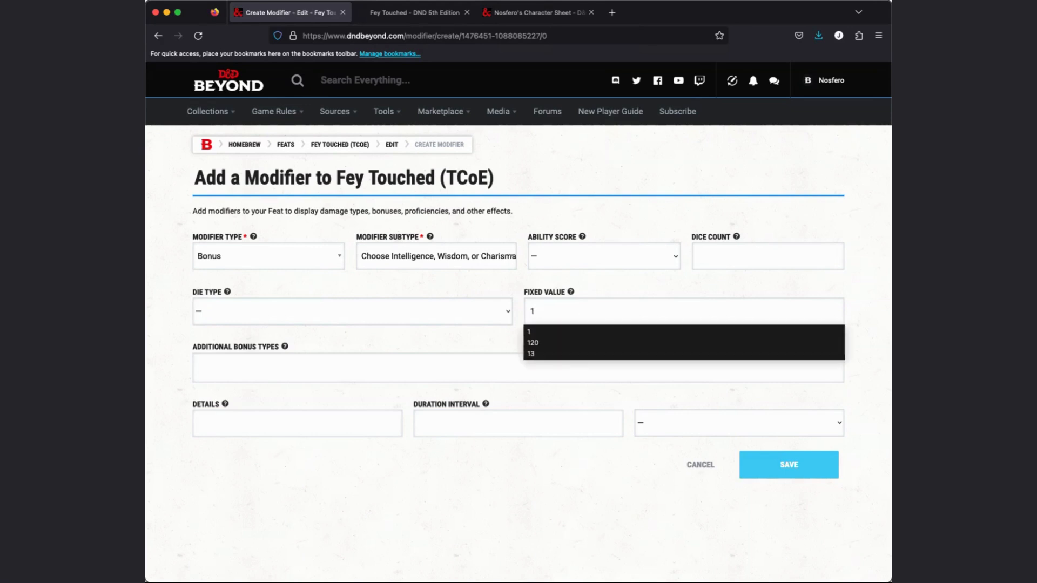
{"action": "left_click", "coordinate": [594, 295]}
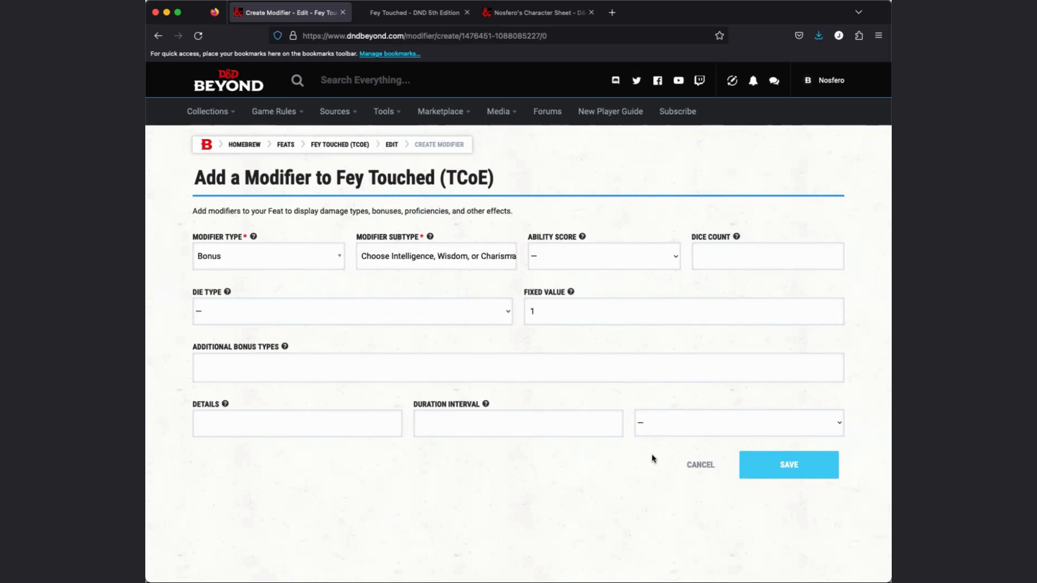
{"action": "left_click", "coordinate": [763, 468]}
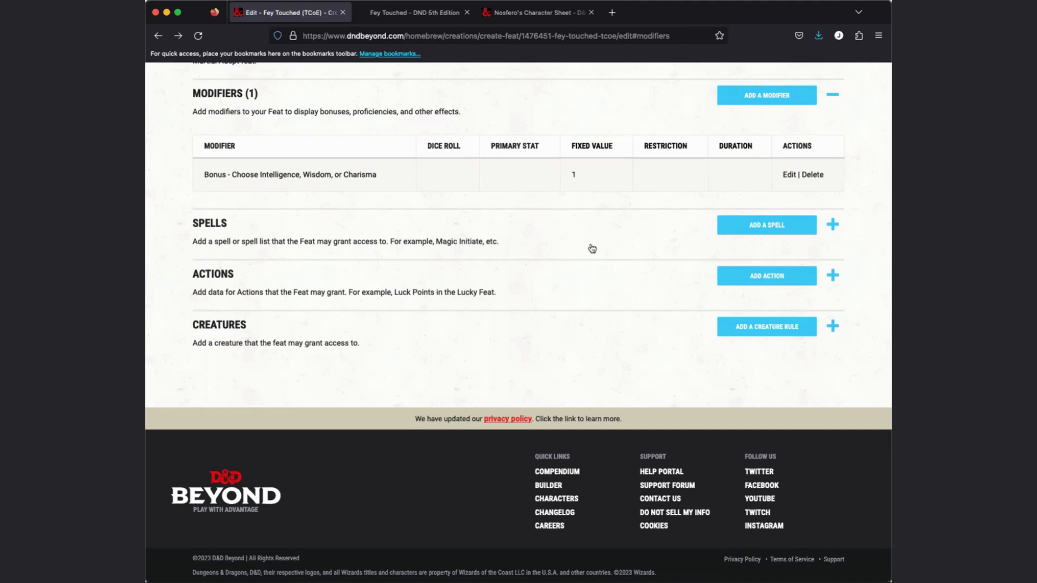
Start a spell entry for the feat and select Misty Step as the granted spell
{"action": "left_click", "coordinate": [735, 228]}
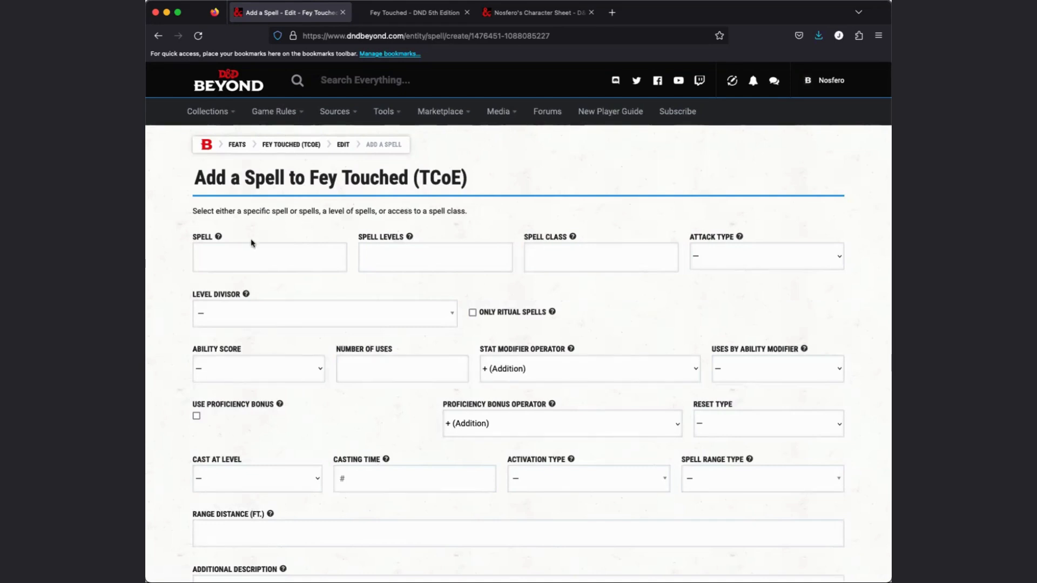
{"action": "left_click", "coordinate": [236, 254]}
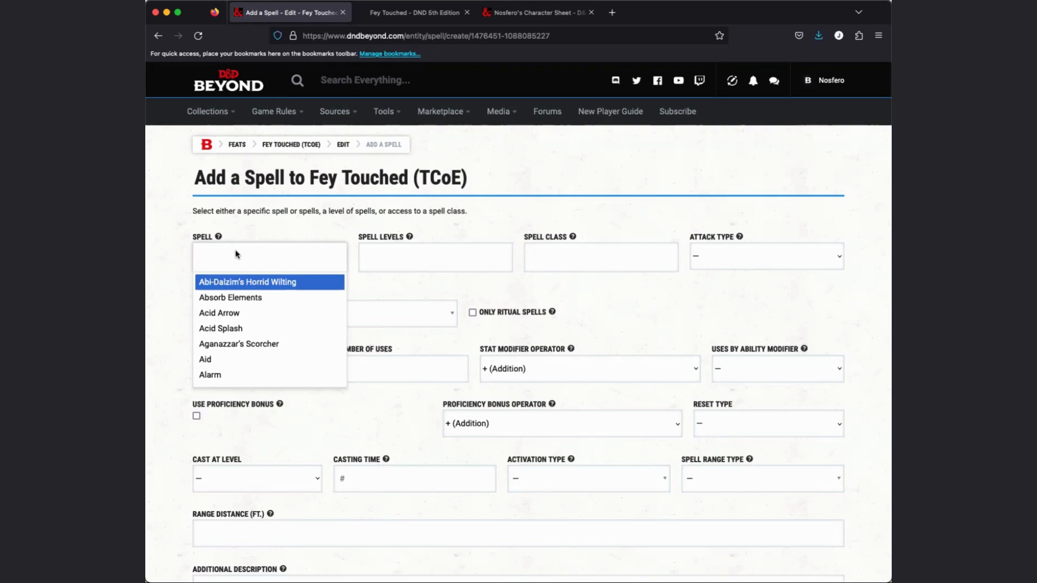
{"action": "type", "text": "misty"}
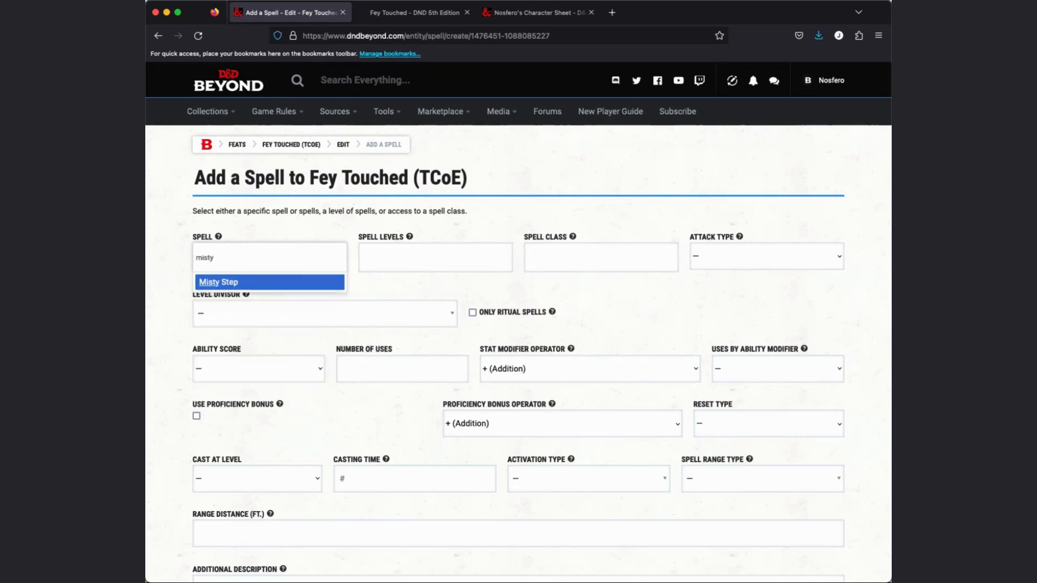
{"action": "left_click", "coordinate": [242, 283]}
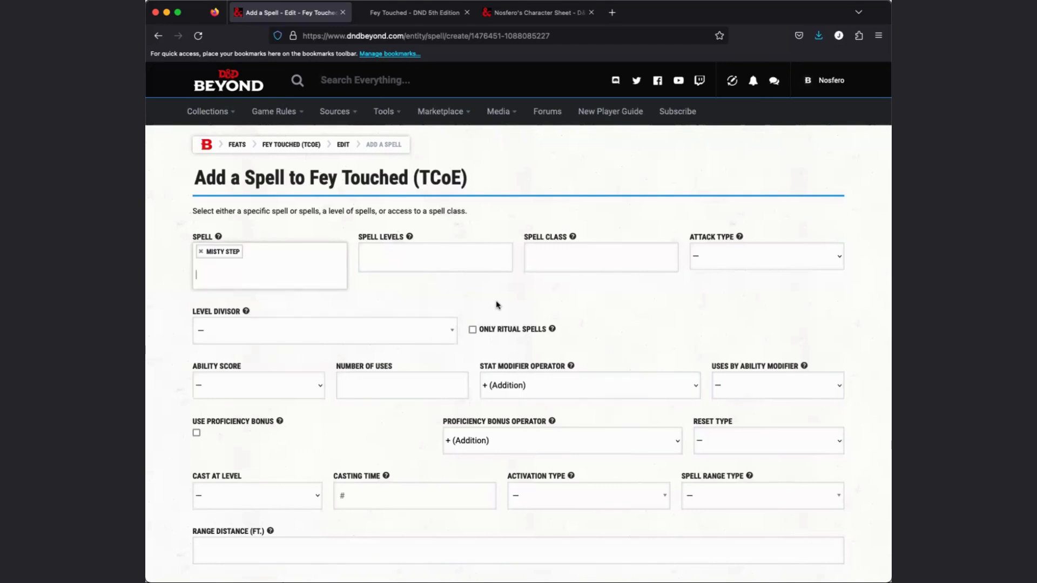
Limit Misty Step to 1 use with a Long Rest reset, and save the spell entry
{"action": "scroll", "coordinate": [497, 305], "scroll_direction": "down", "scroll_amount": 2}
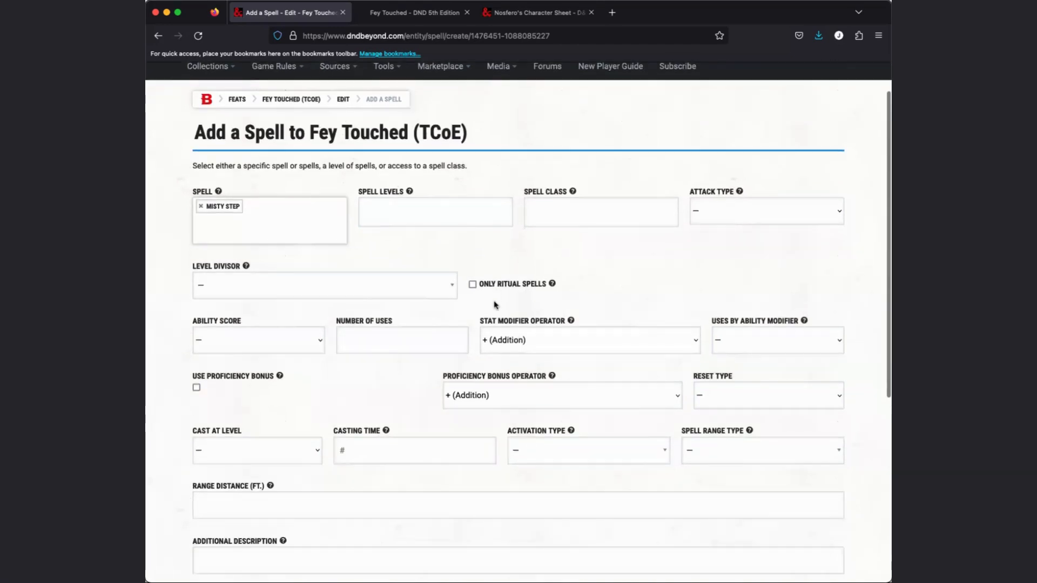
{"action": "left_click", "coordinate": [387, 336]}
{"action": "type", "text": "1"}
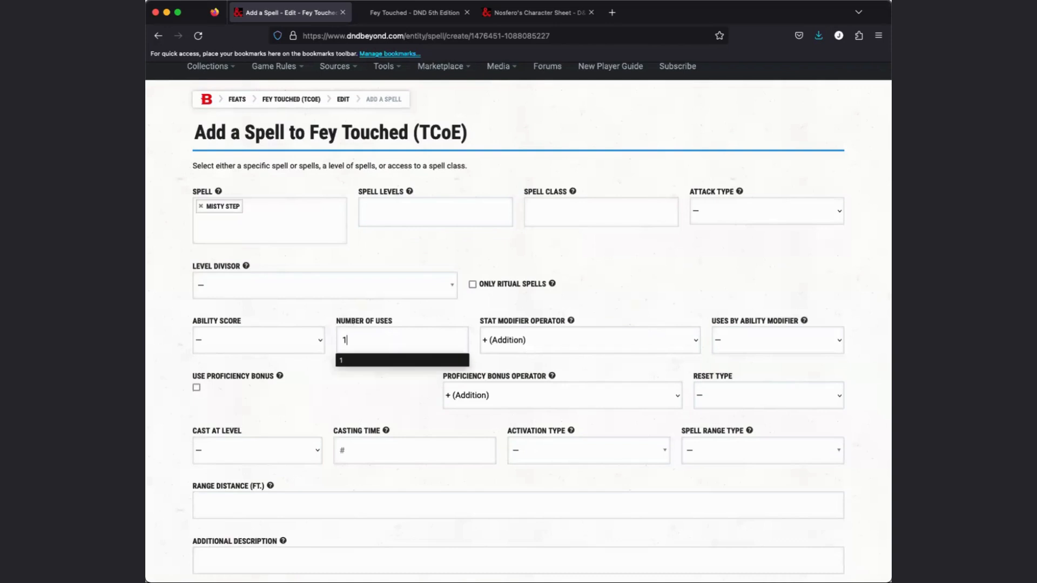
{"action": "left_click", "coordinate": [379, 382]}
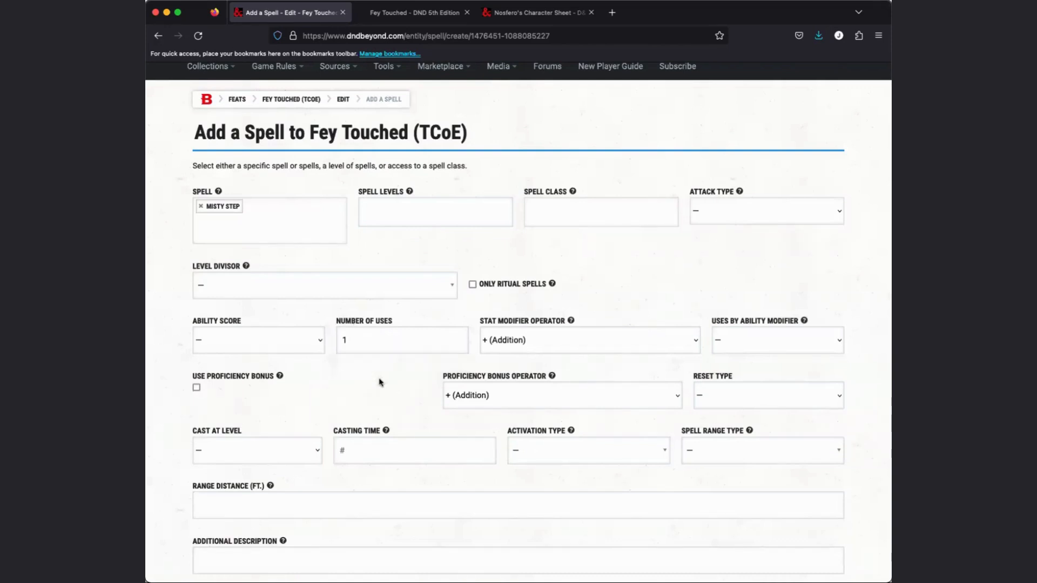
{"action": "left_click", "coordinate": [758, 398]}
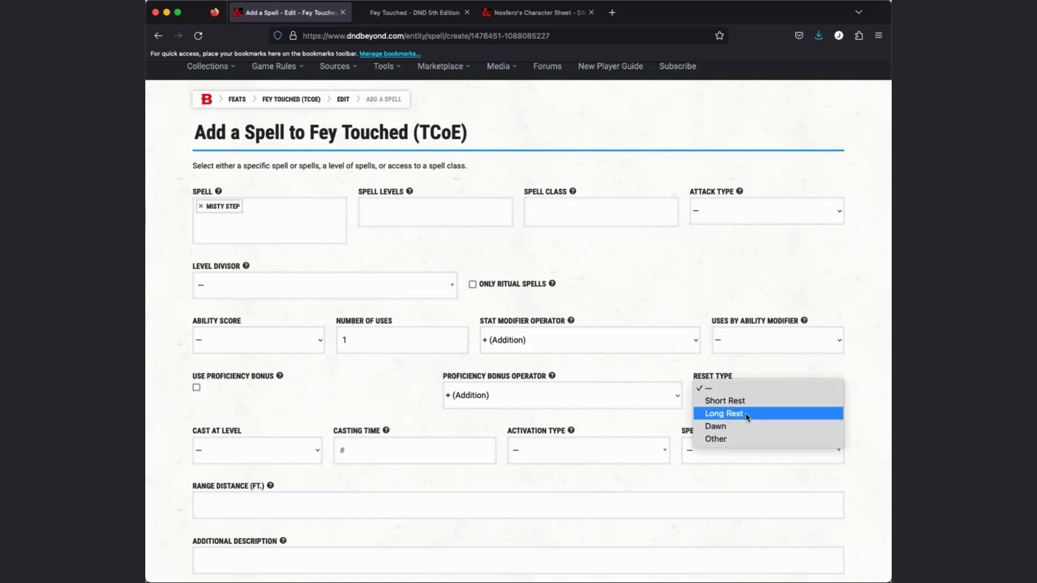
{"action": "left_click", "coordinate": [748, 415]}
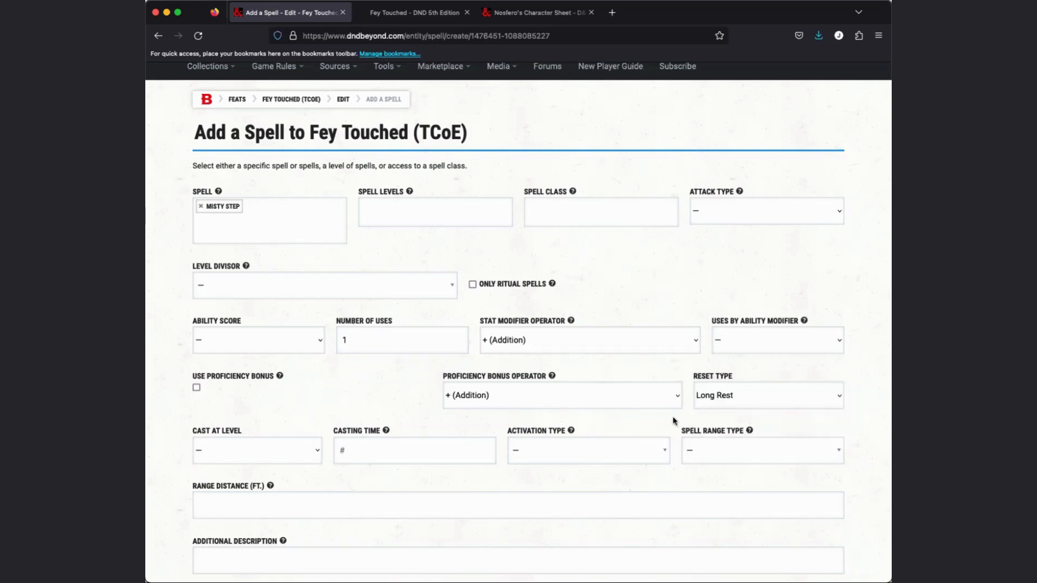
{"action": "scroll", "coordinate": [670, 422], "scroll_direction": "down", "scroll_amount": 2}
{"action": "scroll", "coordinate": [673, 421], "scroll_direction": "down", "scroll_amount": 5}
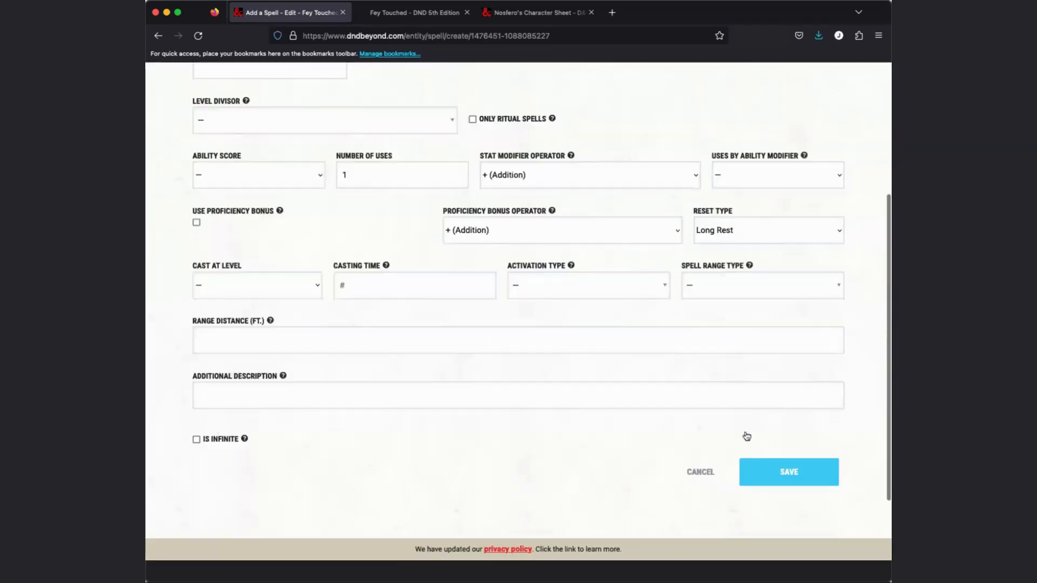
{"action": "left_click", "coordinate": [764, 435]}
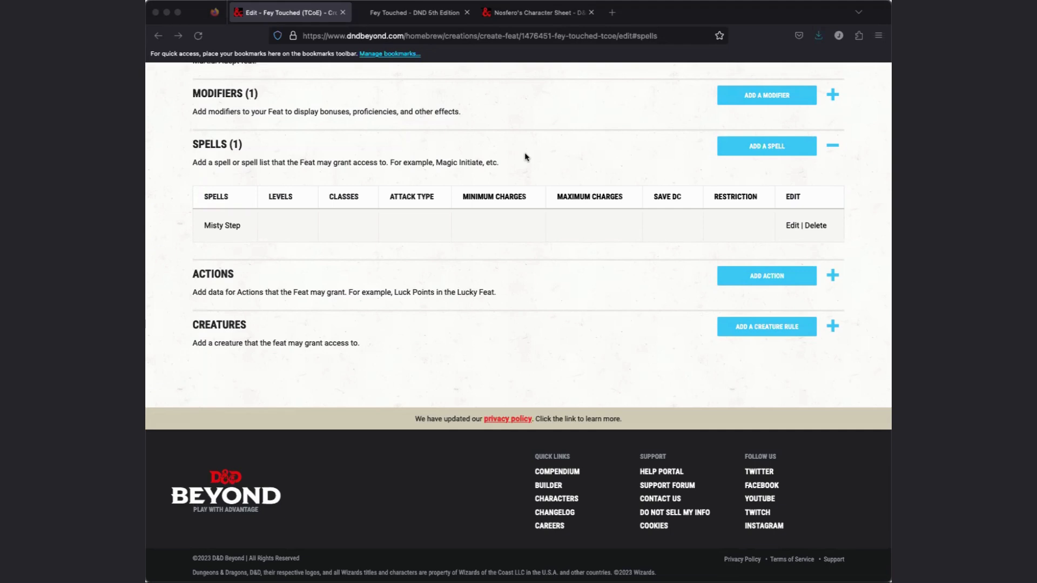
From the wiki's Fey Touched page, open the Divination and Enchantment spell school links in new tabs
{"action": "left_click", "coordinate": [410, 14]}
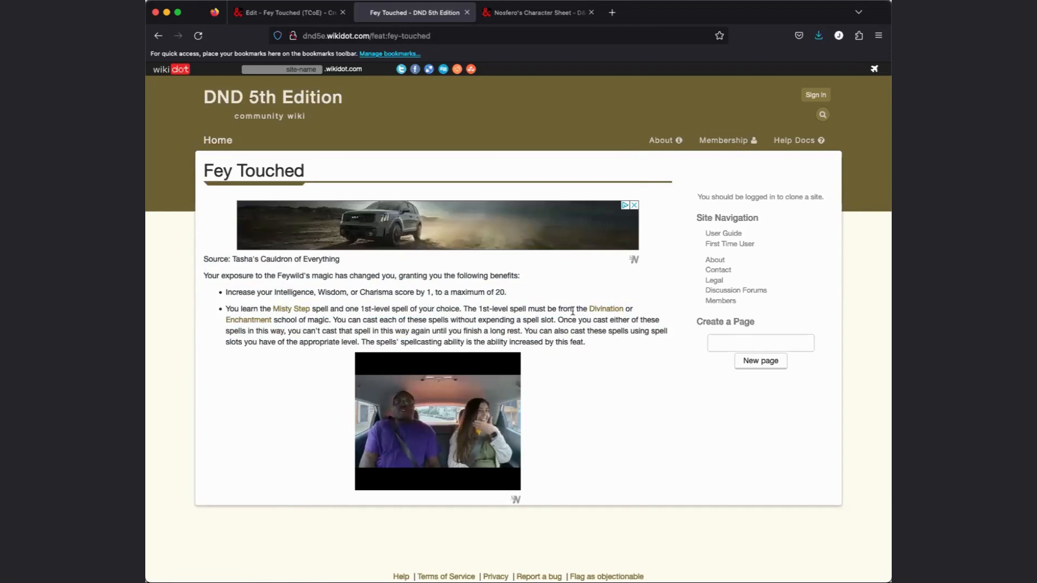
{"action": "right_click", "coordinate": [596, 308]}
{"action": "left_click", "coordinate": [607, 314]}
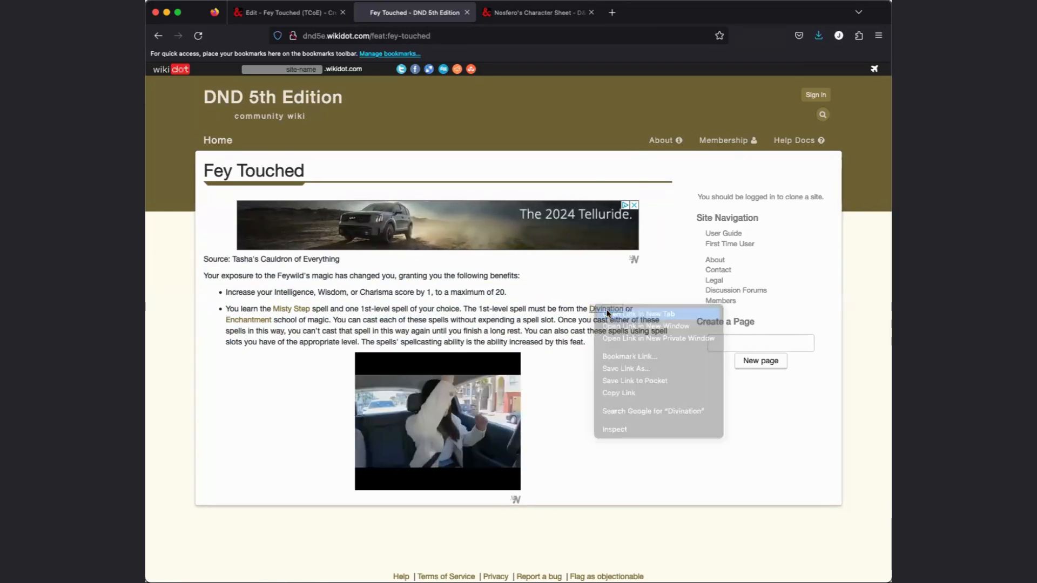
{"action": "right_click", "coordinate": [252, 320]}
{"action": "left_click", "coordinate": [277, 329]}
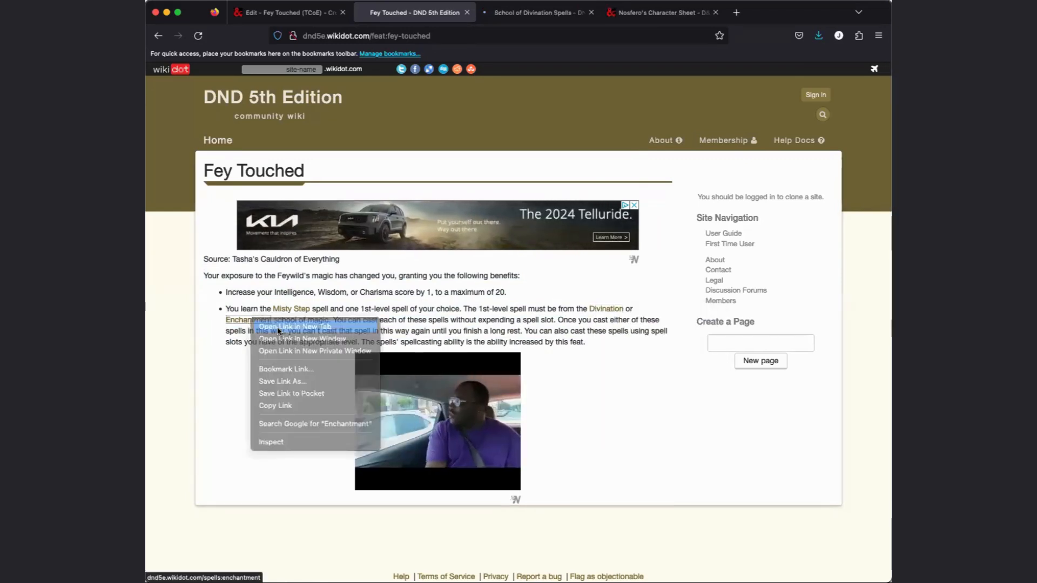
Examine the 1st-level spells in the wiki's School of Divination list
{"action": "left_click", "coordinate": [519, 13]}
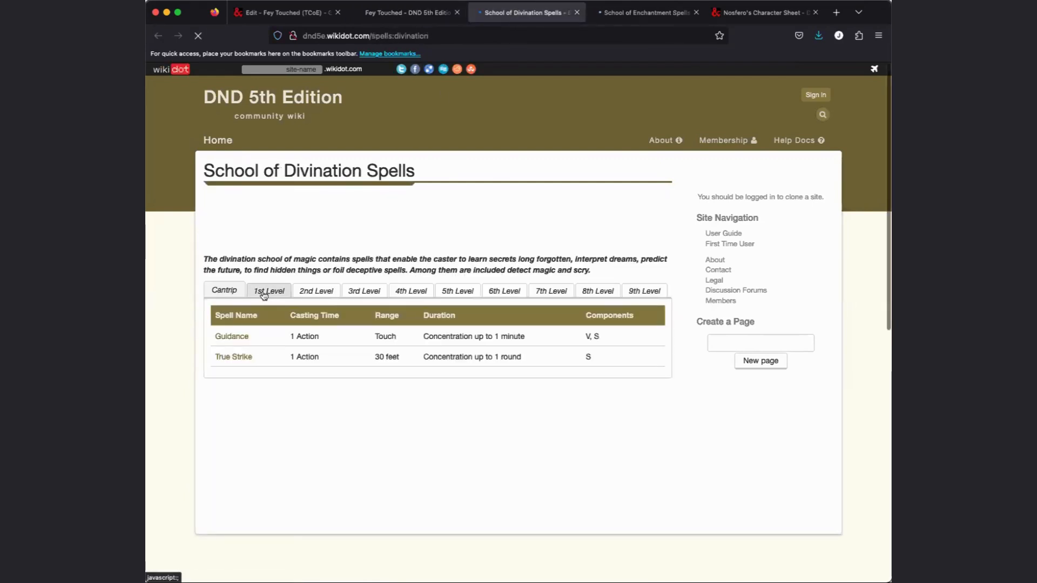
{"action": "left_click", "coordinate": [276, 295]}
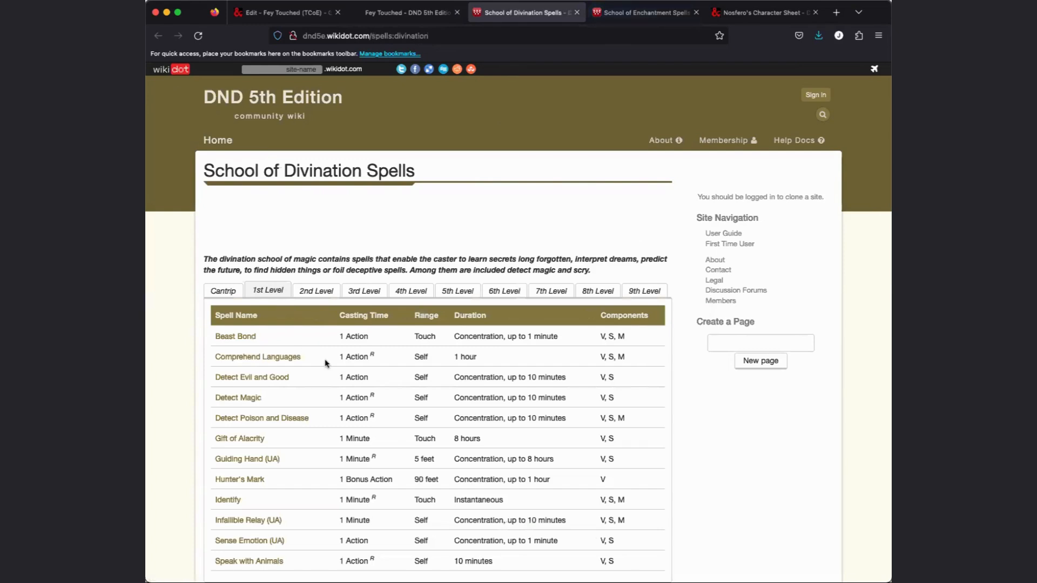
{"action": "scroll", "coordinate": [324, 359], "scroll_direction": "down", "scroll_amount": 2}
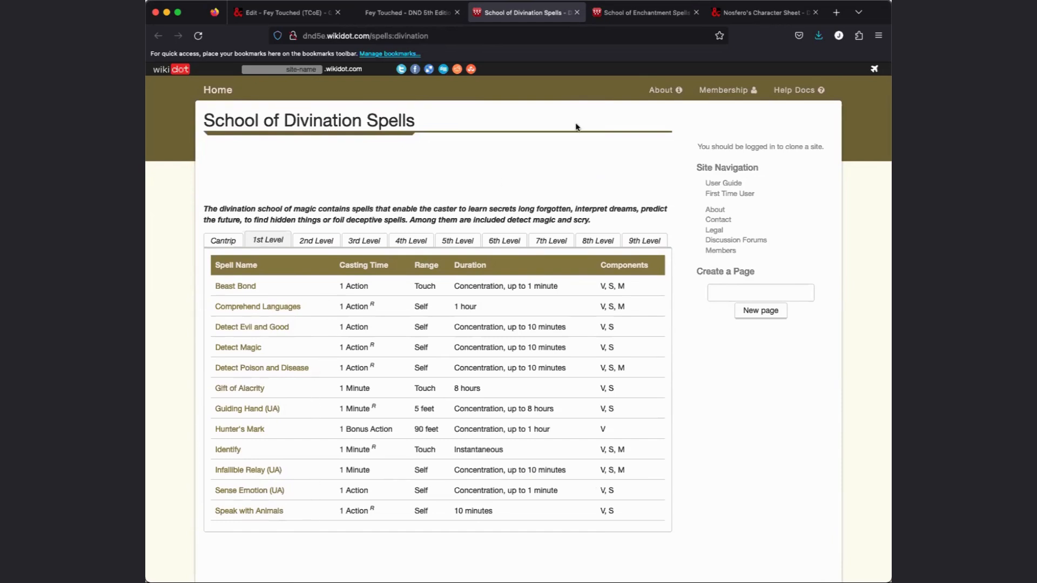
Examine the 1st-level spells in the wiki's School of Enchantment list
{"action": "left_click", "coordinate": [633, 13]}
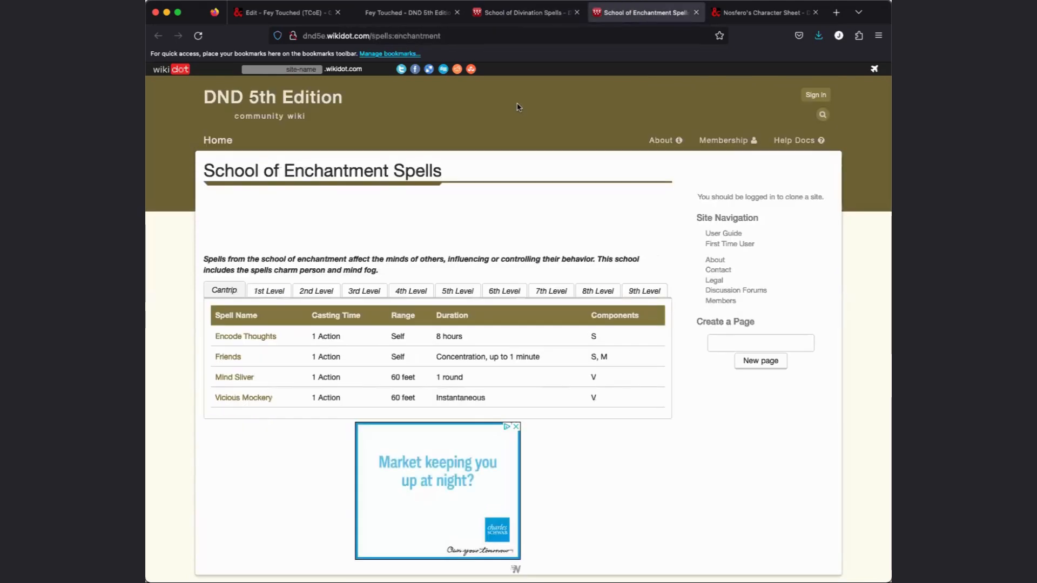
{"action": "left_click", "coordinate": [265, 292]}
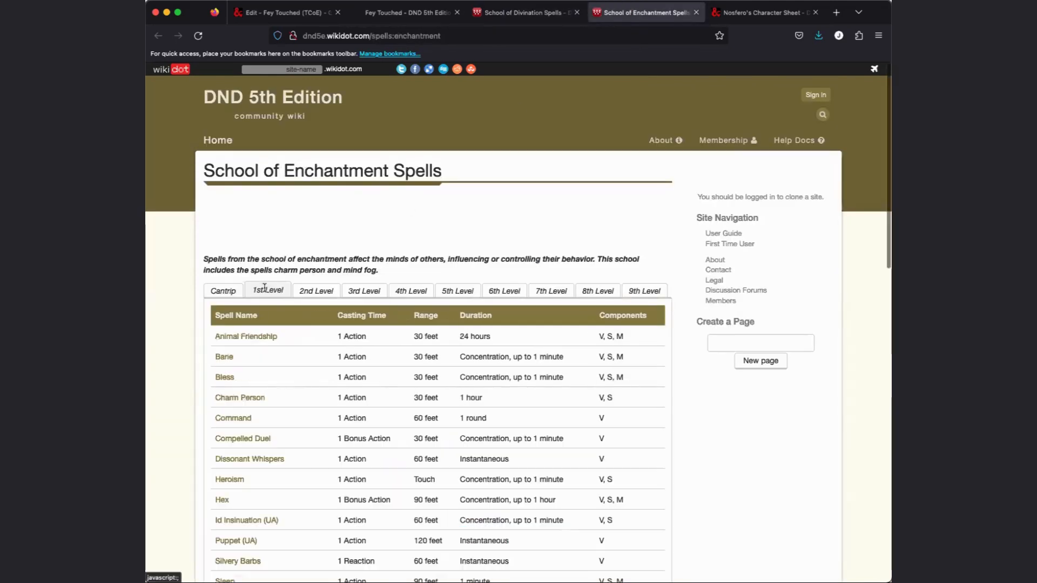
{"action": "scroll", "coordinate": [332, 401], "scroll_direction": "down", "scroll_amount": 2}
{"action": "scroll", "coordinate": [332, 401], "scroll_direction": "down", "scroll_amount": 3}
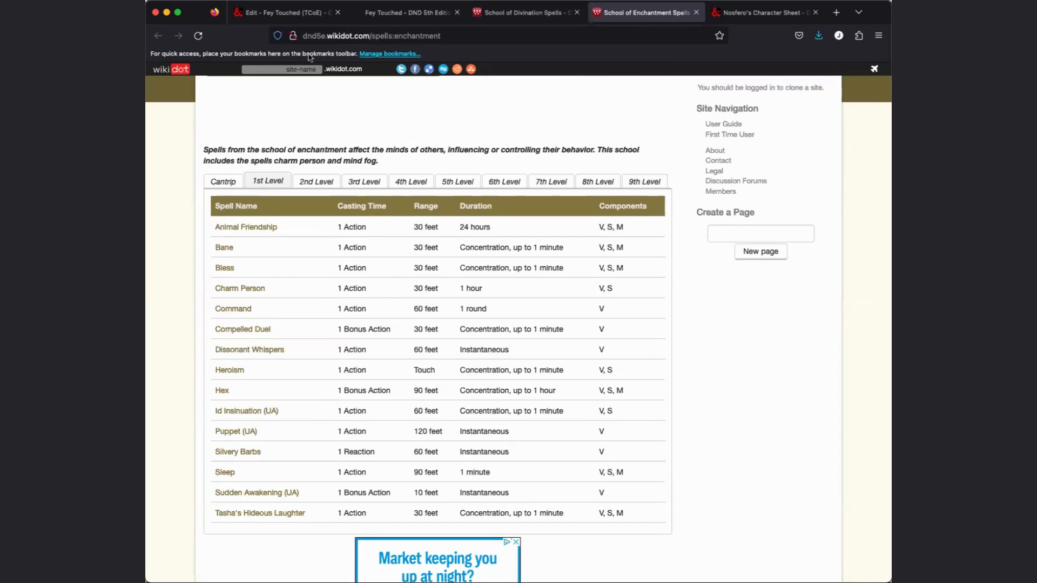
Return to the feat on D&D Beyond, start another spell entry and open its spell choices
{"action": "left_click", "coordinate": [289, 17]}
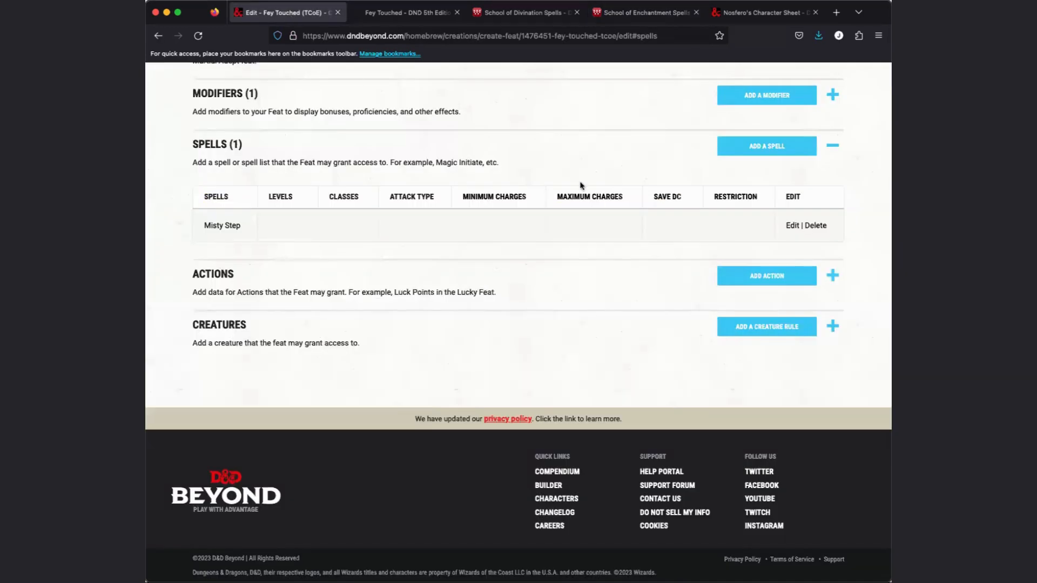
{"action": "left_click", "coordinate": [740, 148]}
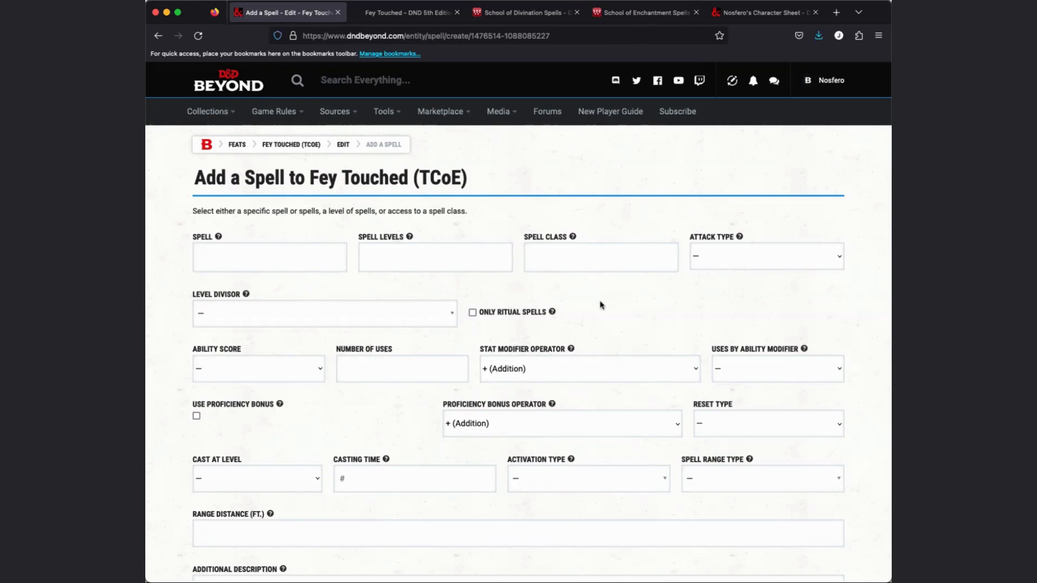
{"action": "left_click", "coordinate": [247, 255]}
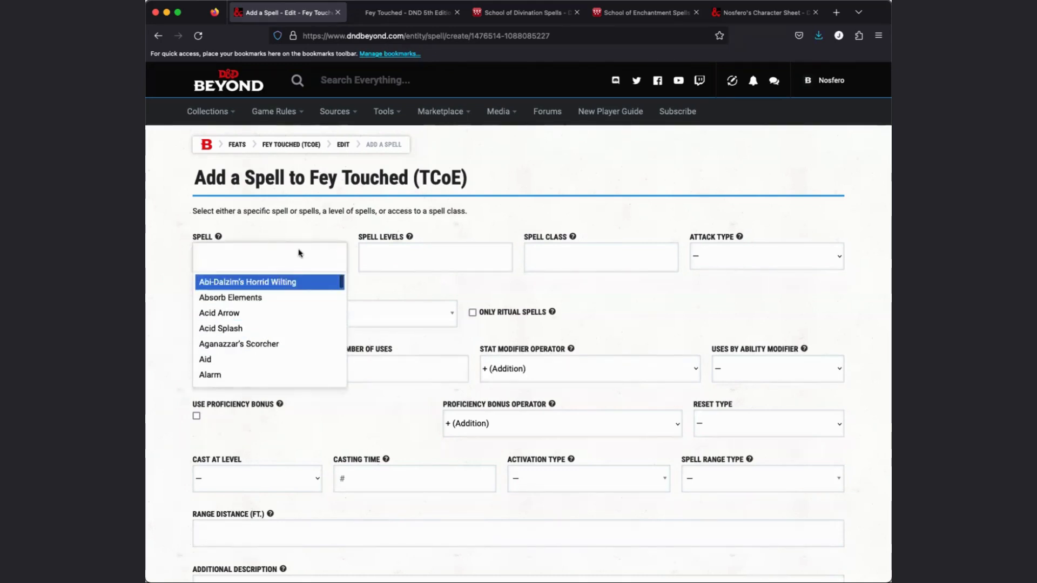
Try spell level 1 in the new spell entry, clear it, and examine the available spell classes
{"action": "left_click", "coordinate": [401, 254]}
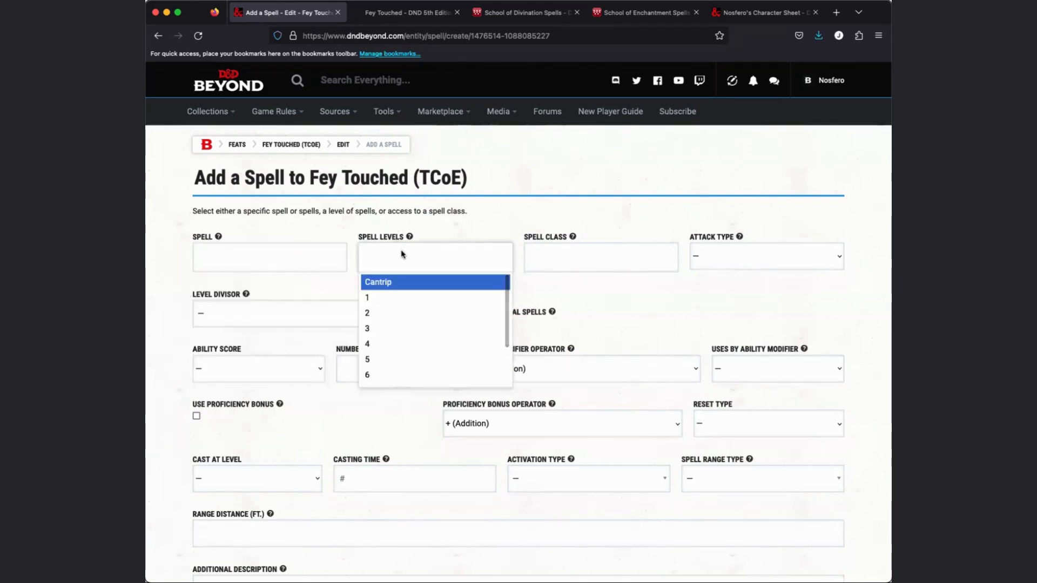
{"action": "scroll", "coordinate": [391, 310], "scroll_direction": "down", "scroll_amount": 1}
{"action": "scroll", "coordinate": [390, 309], "scroll_direction": "up", "scroll_amount": 1}
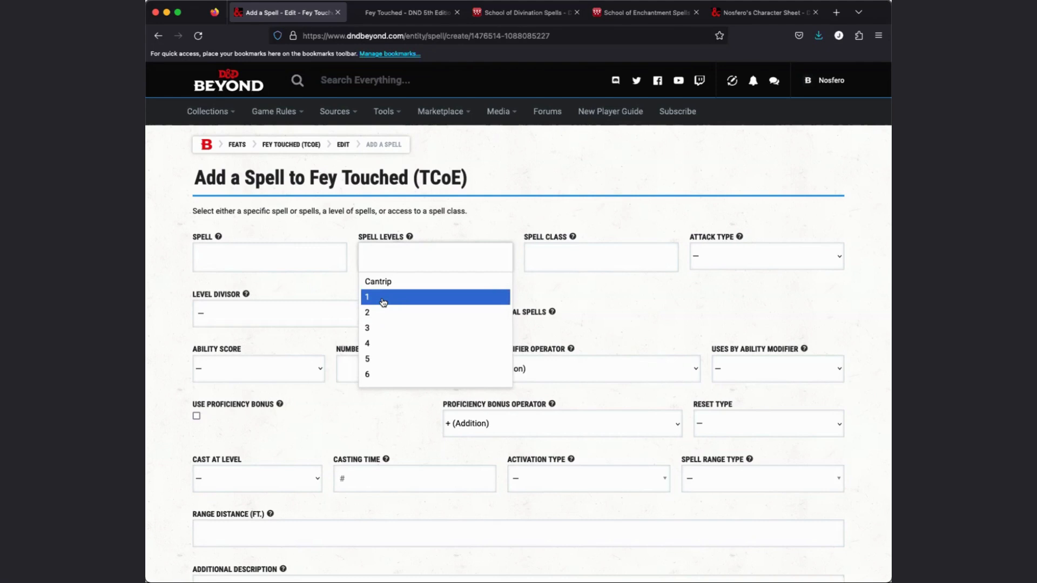
{"action": "left_click", "coordinate": [399, 302]}
{"action": "left_click", "coordinate": [368, 255]}
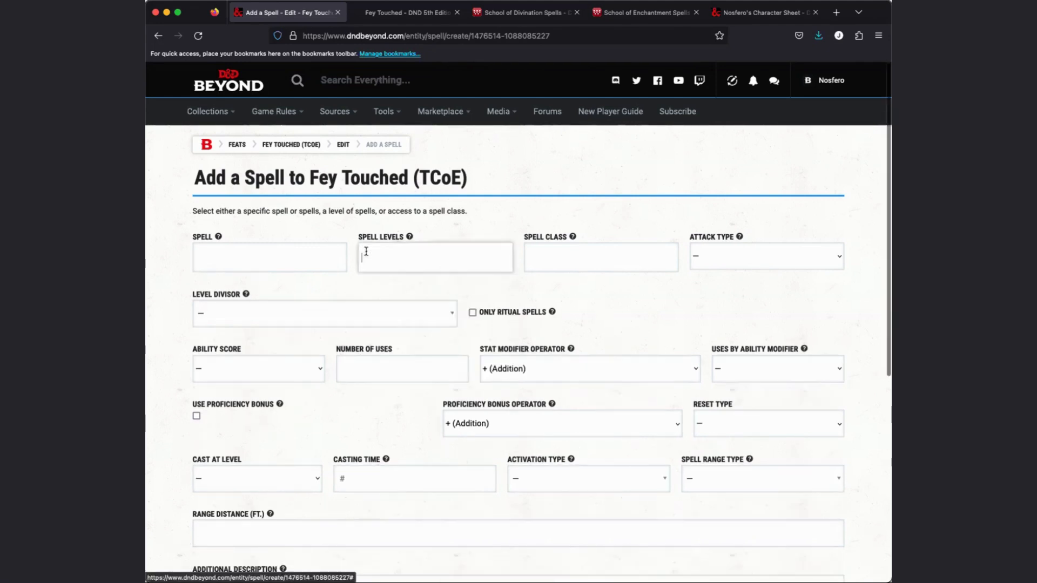
{"action": "left_click", "coordinate": [565, 254]}
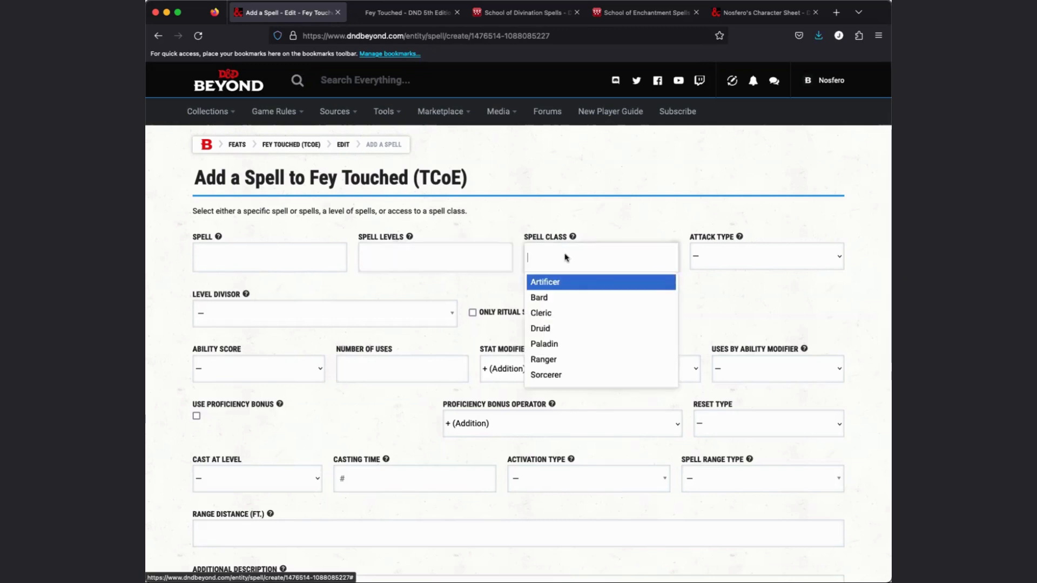
{"action": "scroll", "coordinate": [565, 297], "scroll_direction": "down", "scroll_amount": 5}
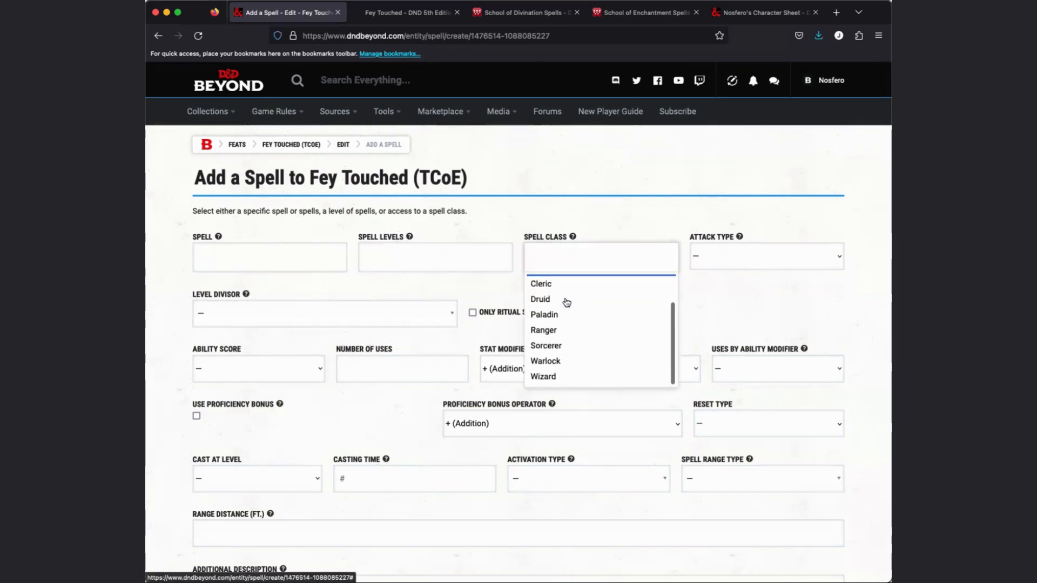
{"action": "scroll", "coordinate": [567, 300], "scroll_direction": "up", "scroll_amount": 4}
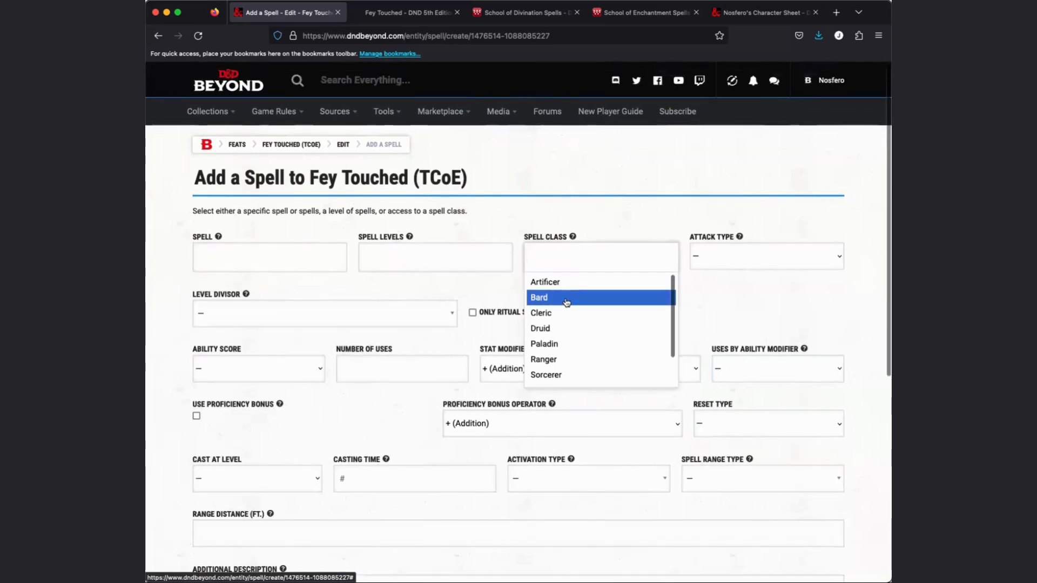
{"action": "left_click", "coordinate": [523, 223]}
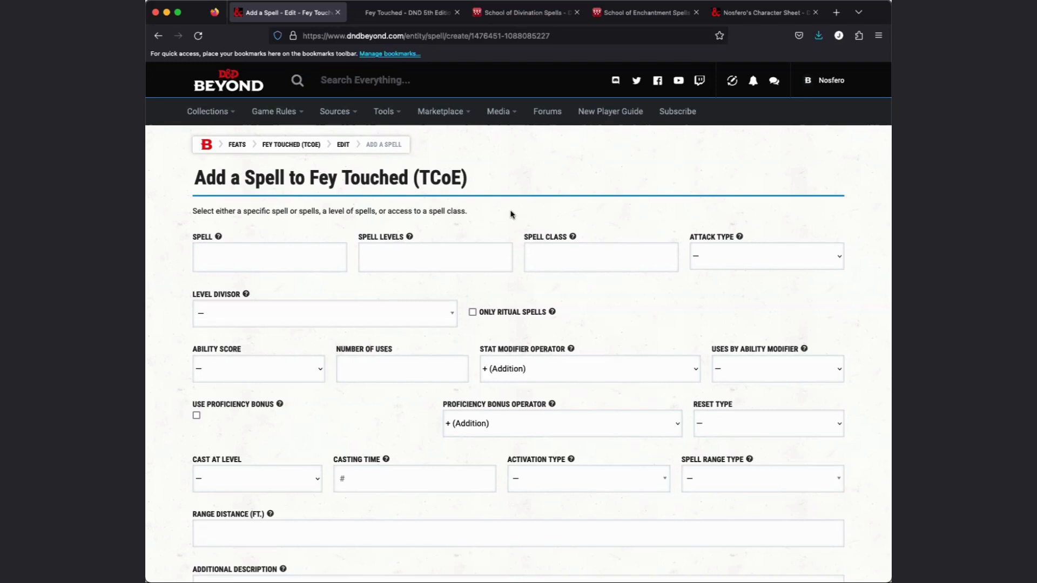
Add Hex (PHB) and Animal Friendship to the spell choices of the new spell entry
{"action": "left_click", "coordinate": [273, 263]}
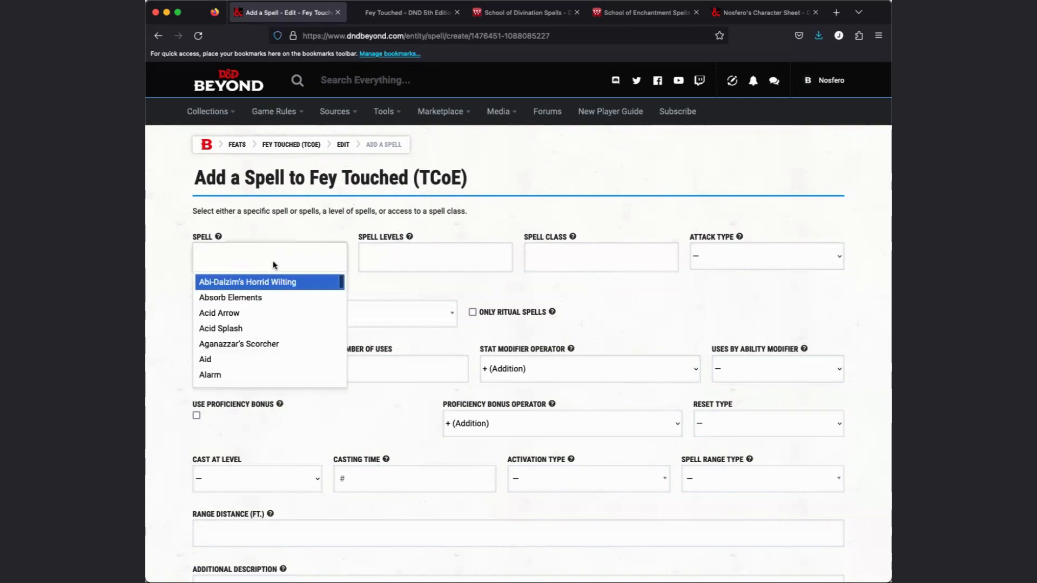
{"action": "type", "text": "Hex"}
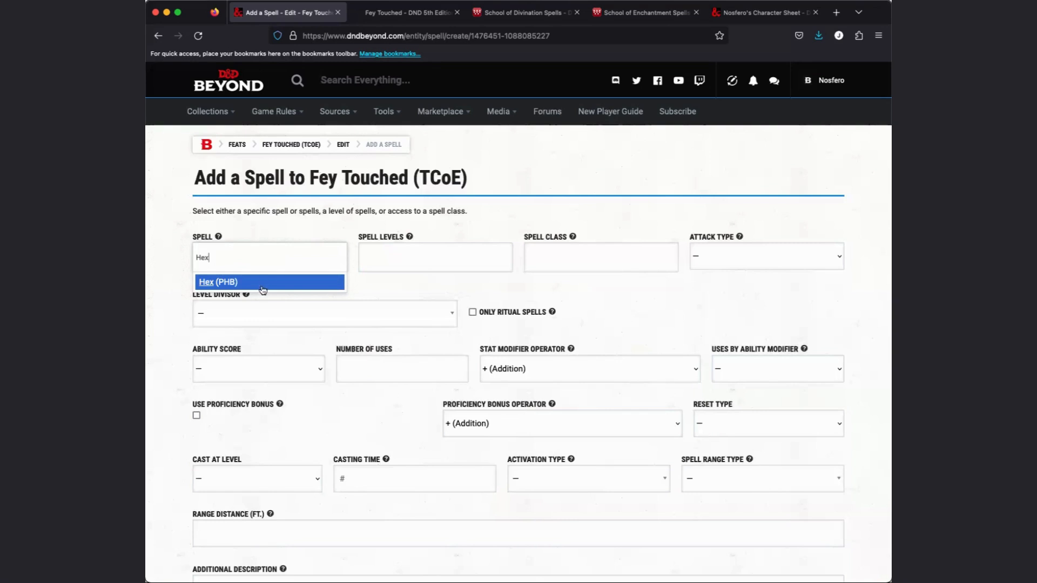
{"action": "left_click", "coordinate": [246, 285]}
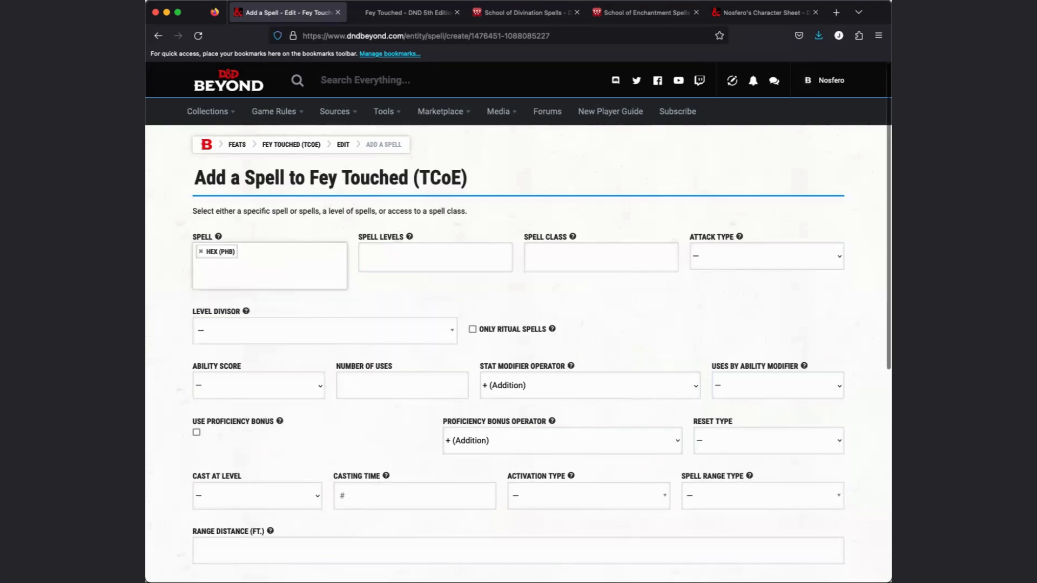
{"action": "left_click", "coordinate": [230, 277]}
{"action": "type", "text": "animal"}
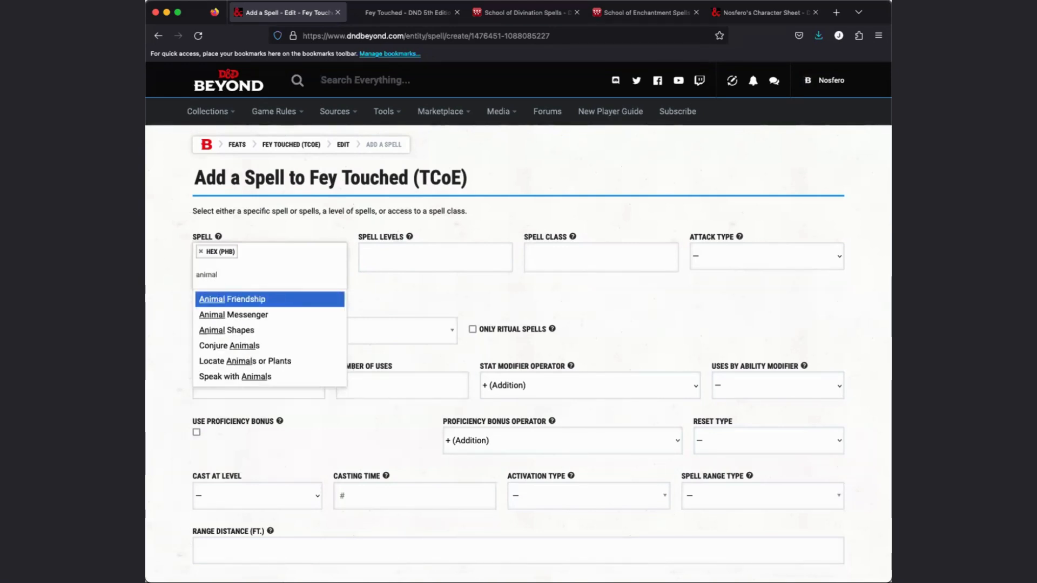
{"action": "key", "text": "Return"}
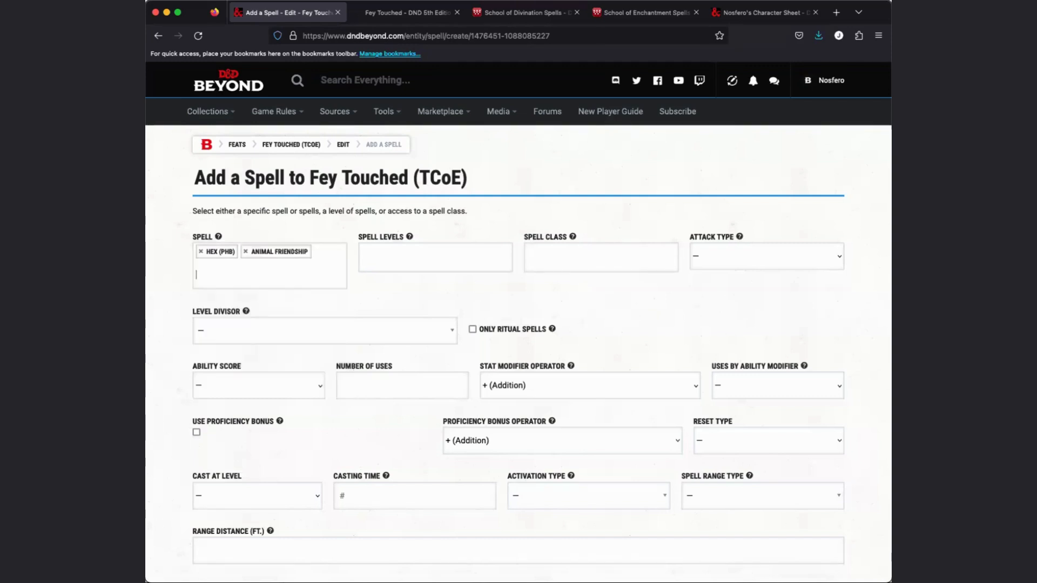
Add Bane, Beast Bond and Bless to the spell choices of the new spell entry
{"action": "type", "text": "bane"}
{"action": "key", "text": "Return"}
{"action": "type", "text": "beast"}
{"action": "key", "text": "Return"}
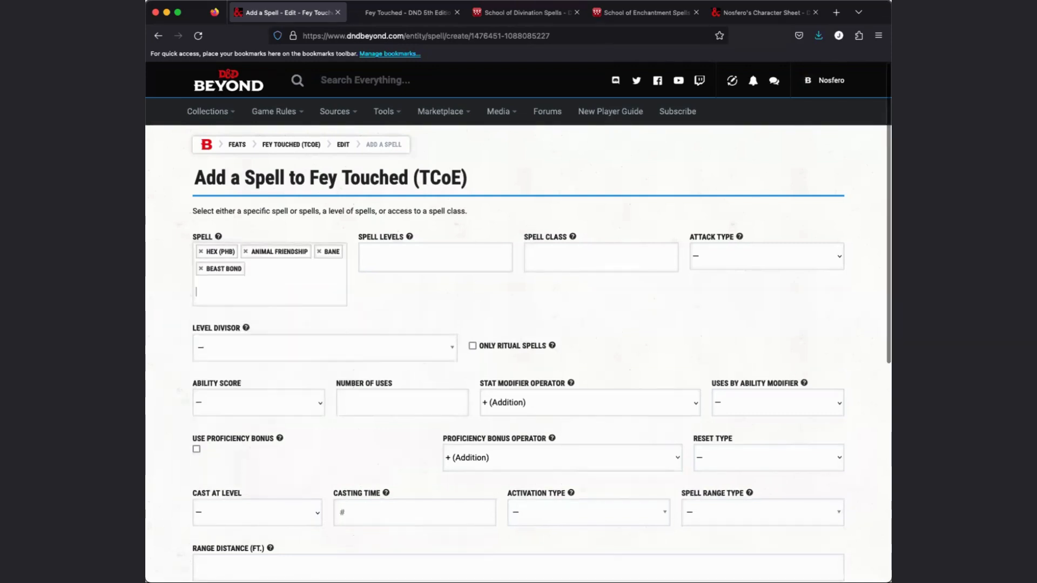
{"action": "type", "text": "bless"}
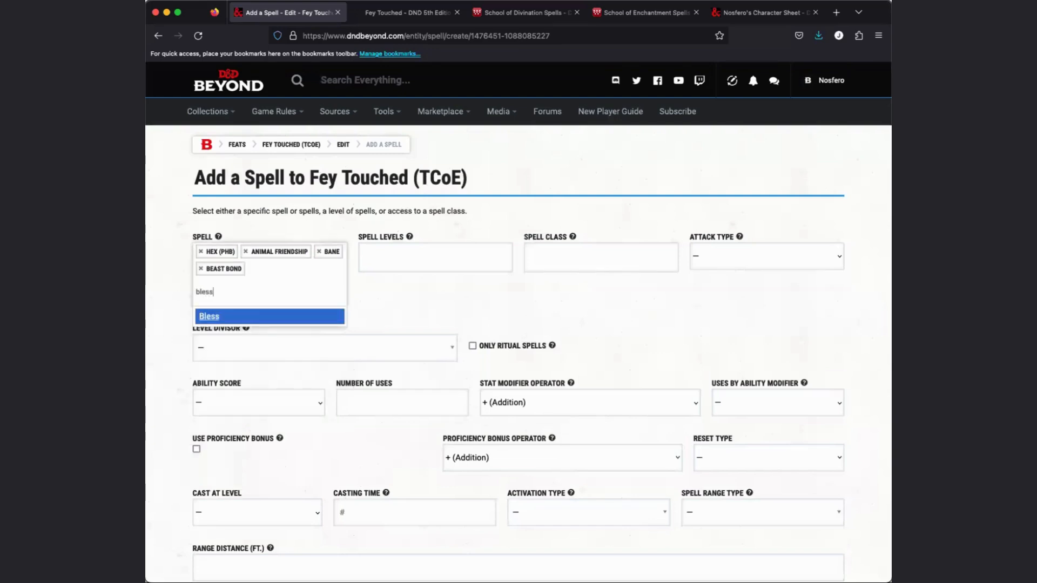
{"action": "key", "text": "Return"}
Add Charm Person, Command and Comprehend Languages to the entry's spell choices
{"action": "type", "text": "charm"}
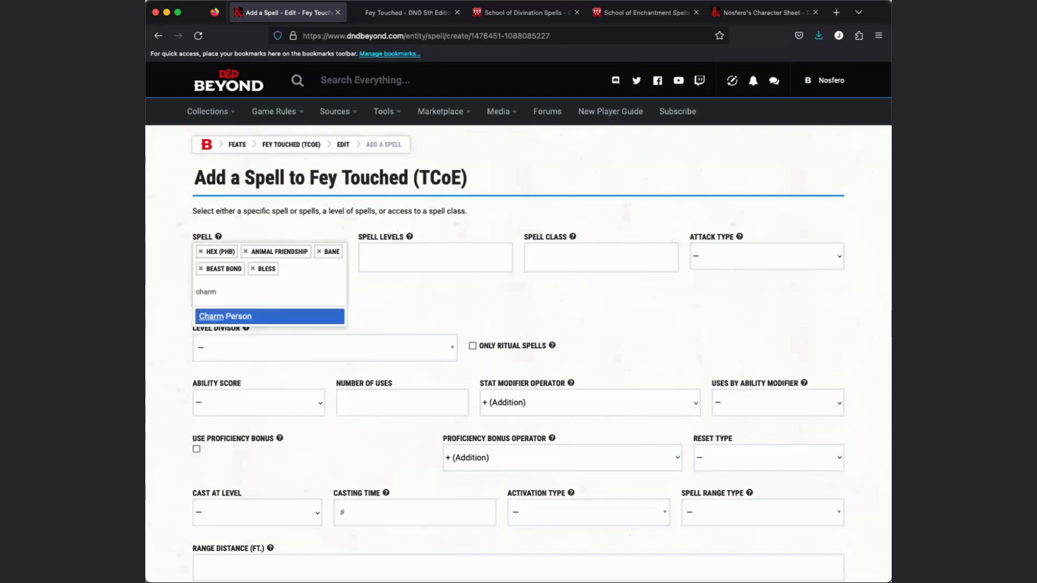
{"action": "key", "text": "Return"}
{"action": "type", "text": "command"}
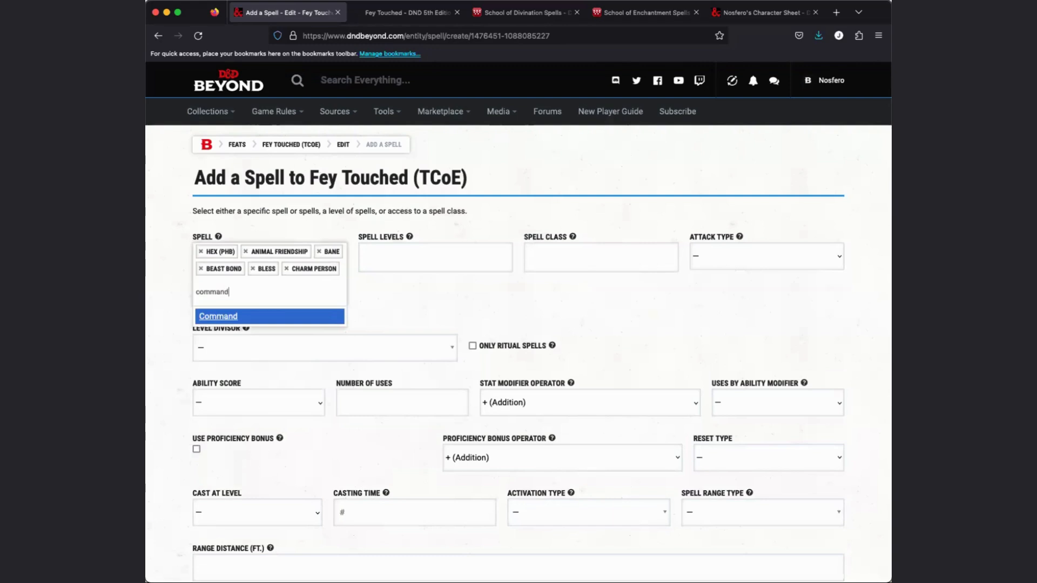
{"action": "key", "text": "Return"}
{"action": "type", "text": "compre"}
{"action": "key", "text": "Return"}
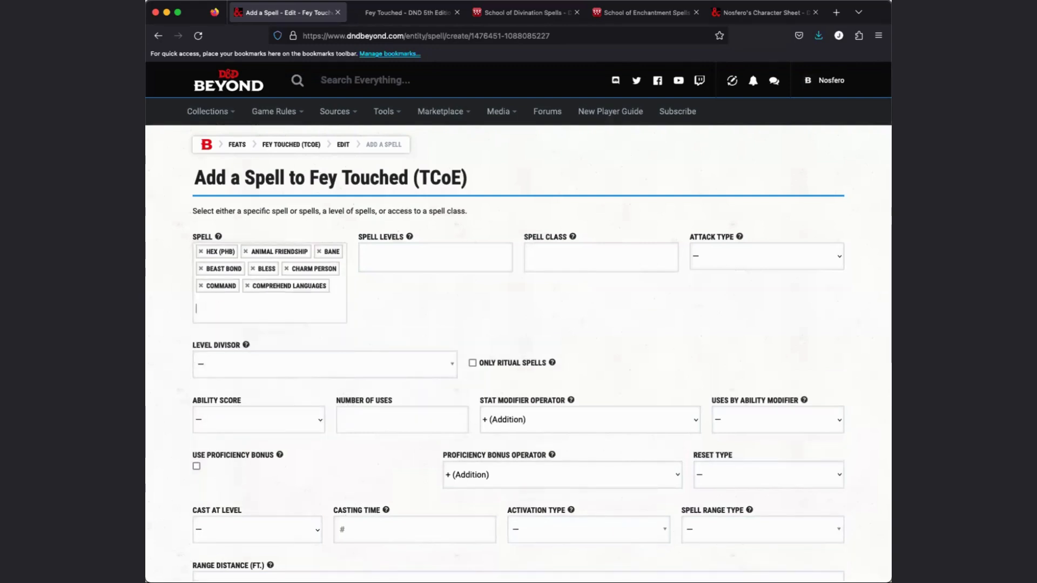
Add Detect Evil and Good, Detect Magic, and Detect Poison and Disease to the entry's spell choices
{"action": "type", "text": "detect"}
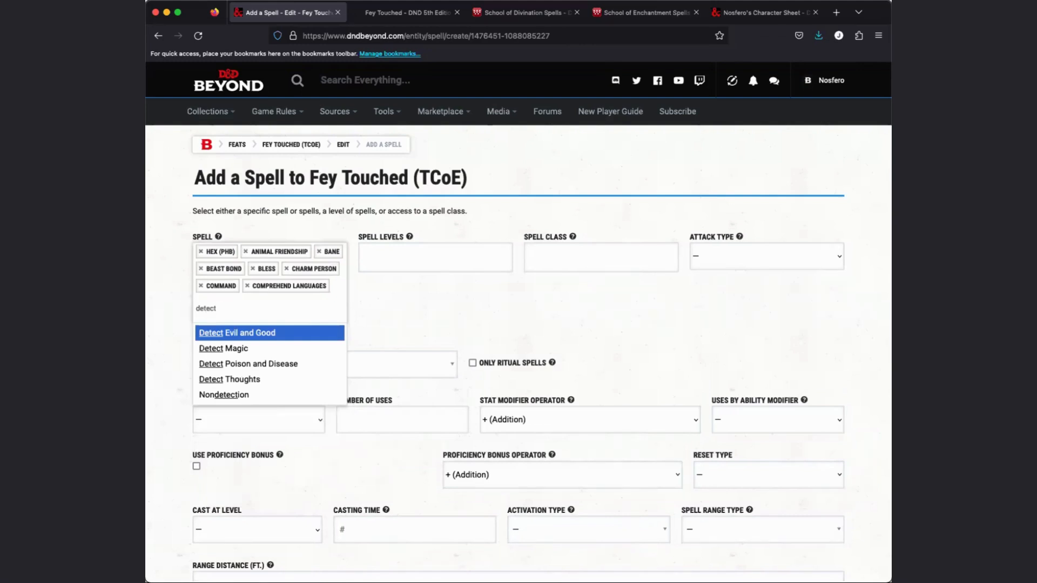
{"action": "key", "text": "Return"}
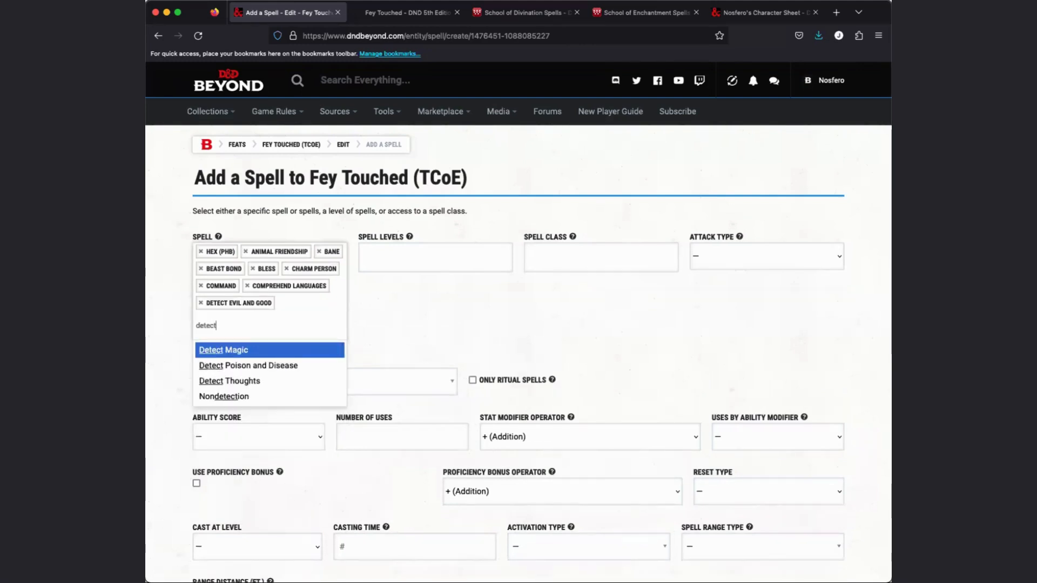
{"action": "key", "text": "Return"}
{"action": "type", "text": "dete"}
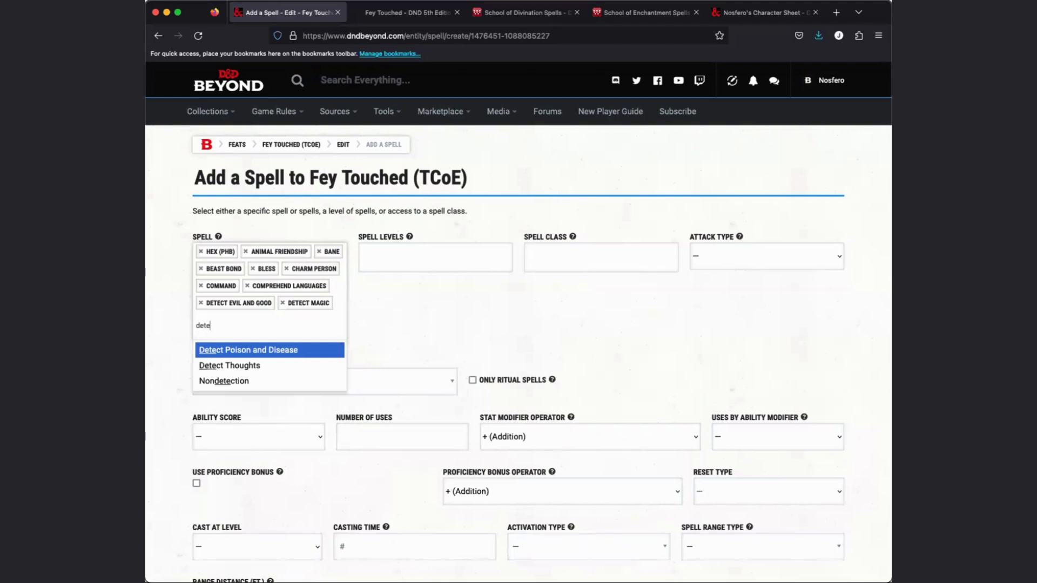
{"action": "key", "text": "Return"}
Add Heroism, Hunter's Mark and Identify to the entry's spell choices
{"action": "type", "text": "hero"}
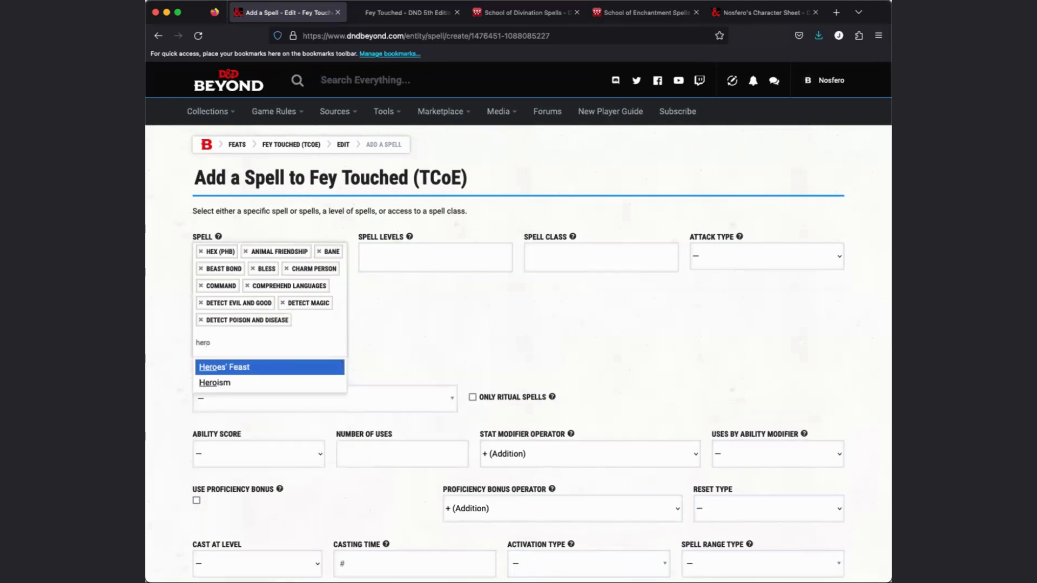
{"action": "key", "text": "Down"}
{"action": "key", "text": "Return"}
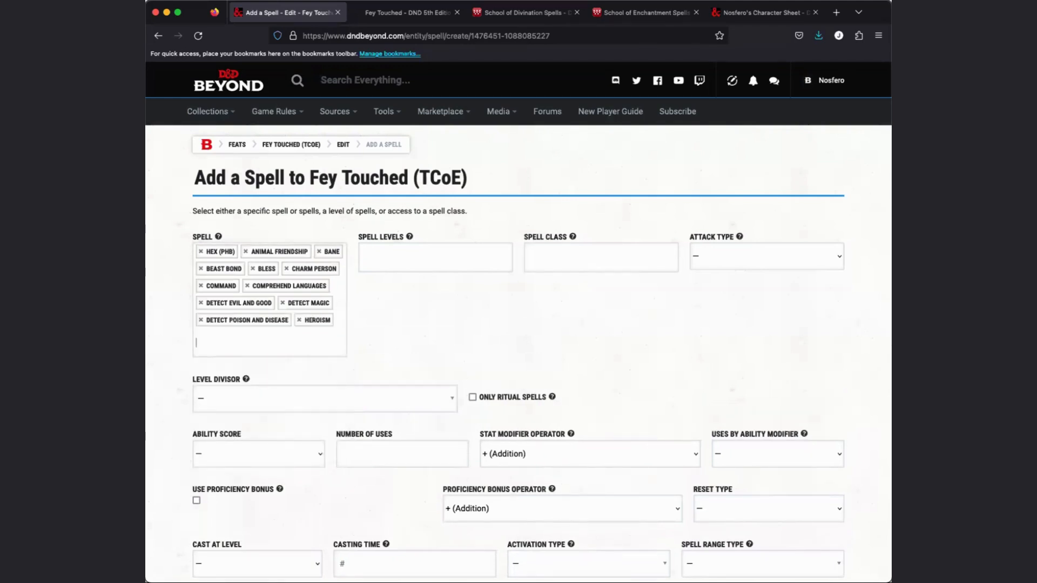
{"action": "type", "text": "hunters"}
{"action": "key", "text": "BackSpace"}
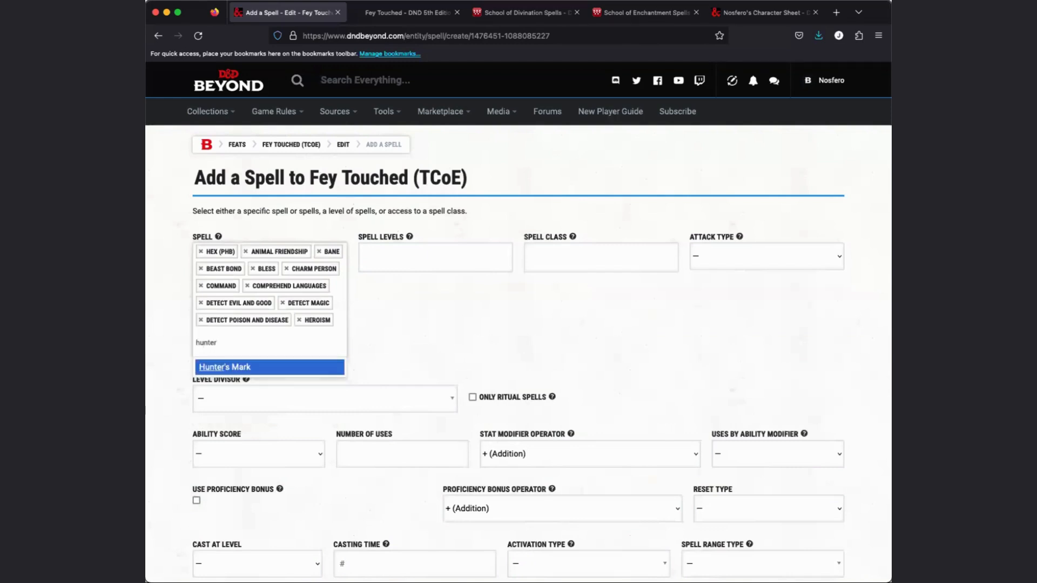
{"action": "key", "text": "Return"}
{"action": "type", "text": "identy"}
{"action": "key", "text": "BackSpace"}
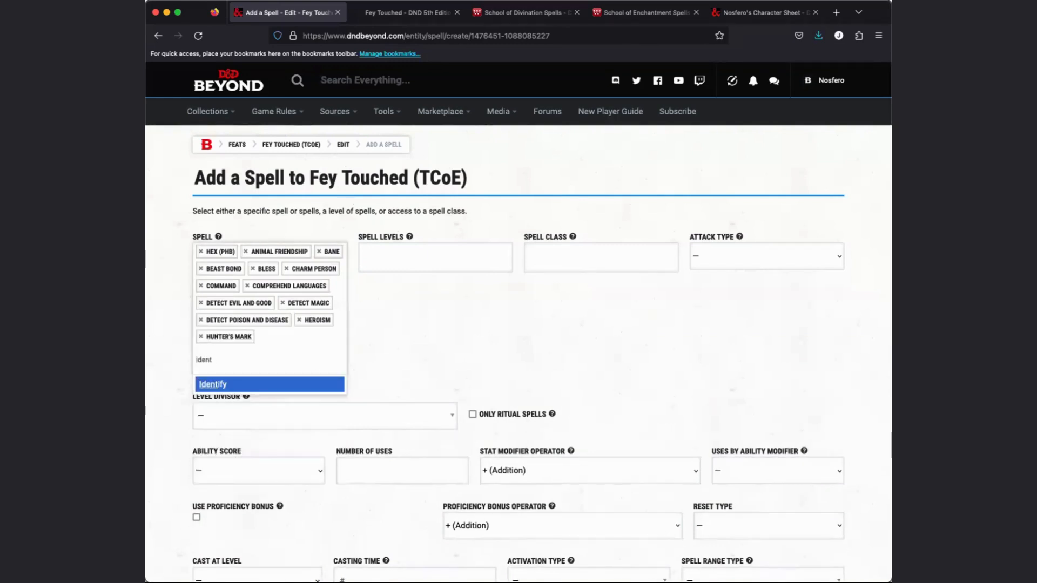
{"action": "key", "text": "Return"}
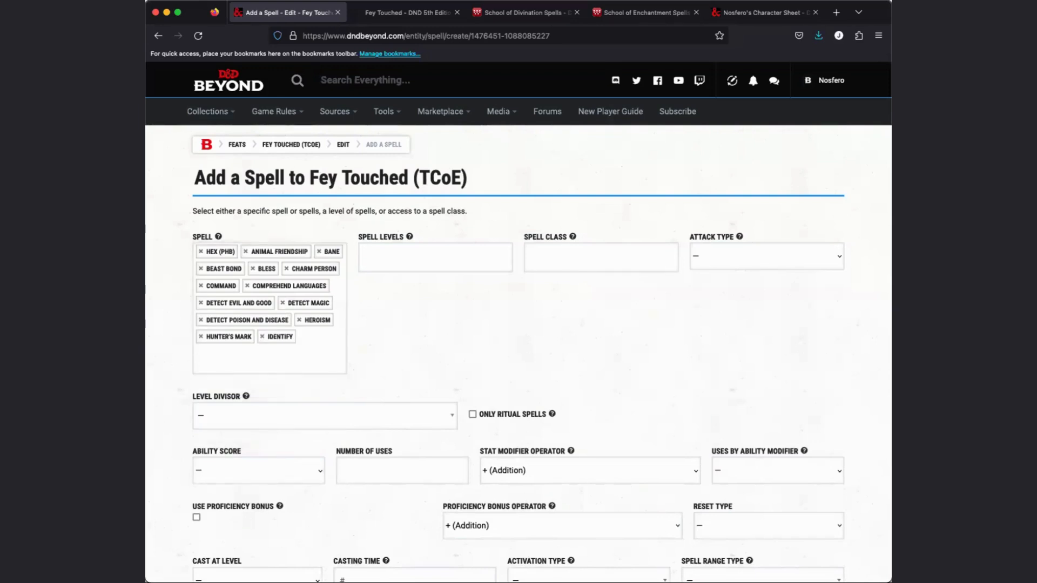
Add Sleep, Speak with Animals, Dissonant Whispers (PHB) and Silvery Barbs (SACoC) to the entry's spell choices
{"action": "type", "text": "sleep"}
{"action": "key", "text": "Return"}
{"action": "type", "text": "speak"}
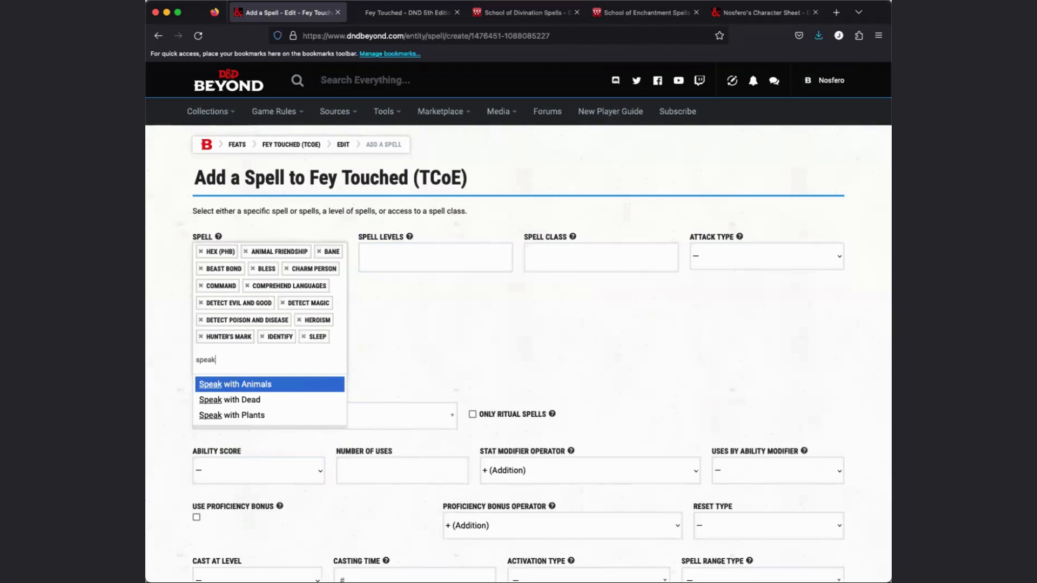
{"action": "key", "text": "Return"}
{"action": "type", "text": "disson"}
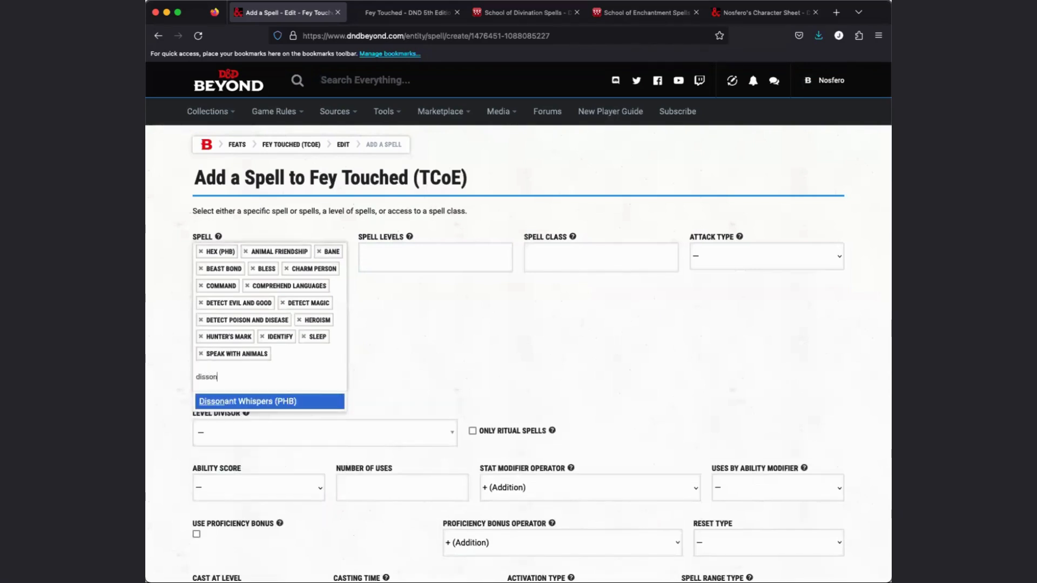
{"action": "key", "text": "Return"}
{"action": "type", "text": "silver"}
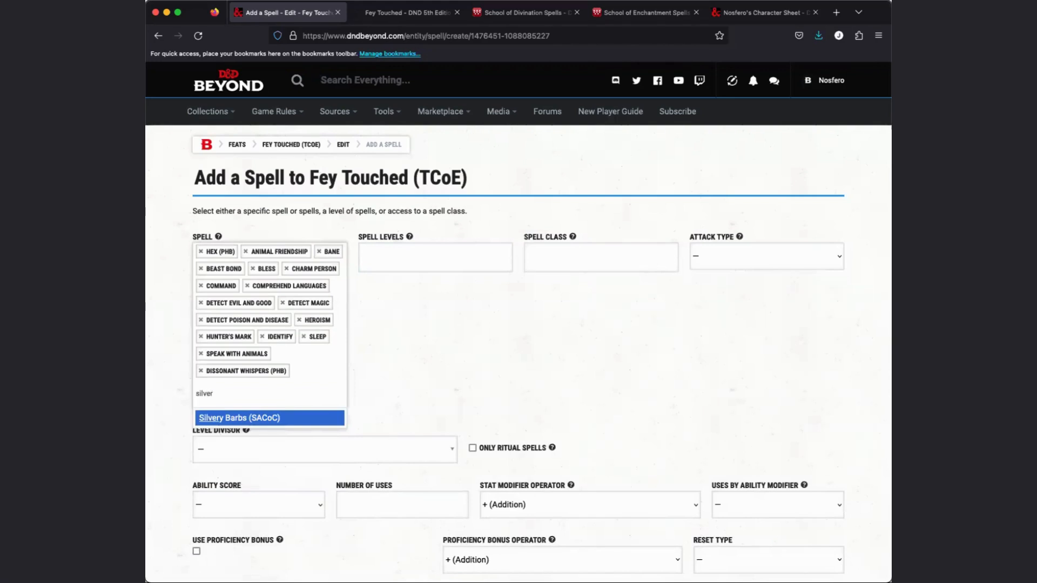
{"action": "key", "text": "Return"}
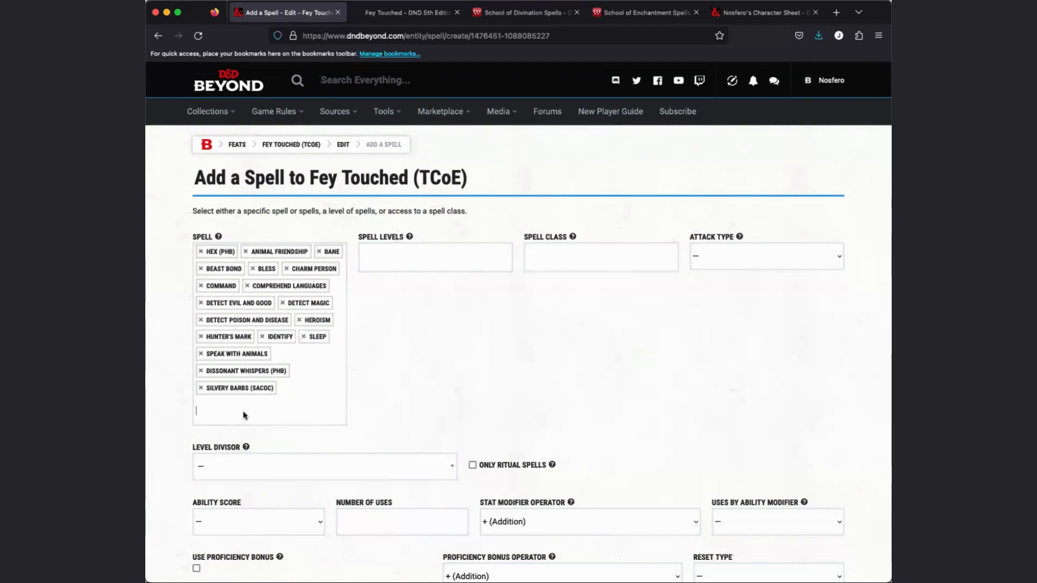
Set the spell entry to 1 use with a Long Rest reset and save it to the feat
{"action": "scroll", "coordinate": [243, 415], "scroll_direction": "down", "scroll_amount": 2}
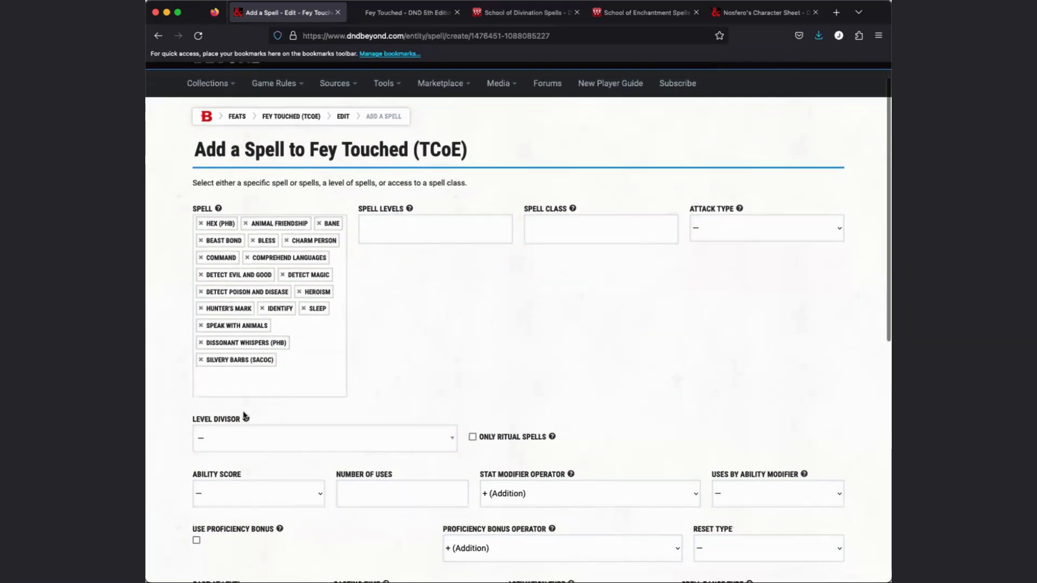
{"action": "left_click", "coordinate": [348, 455]}
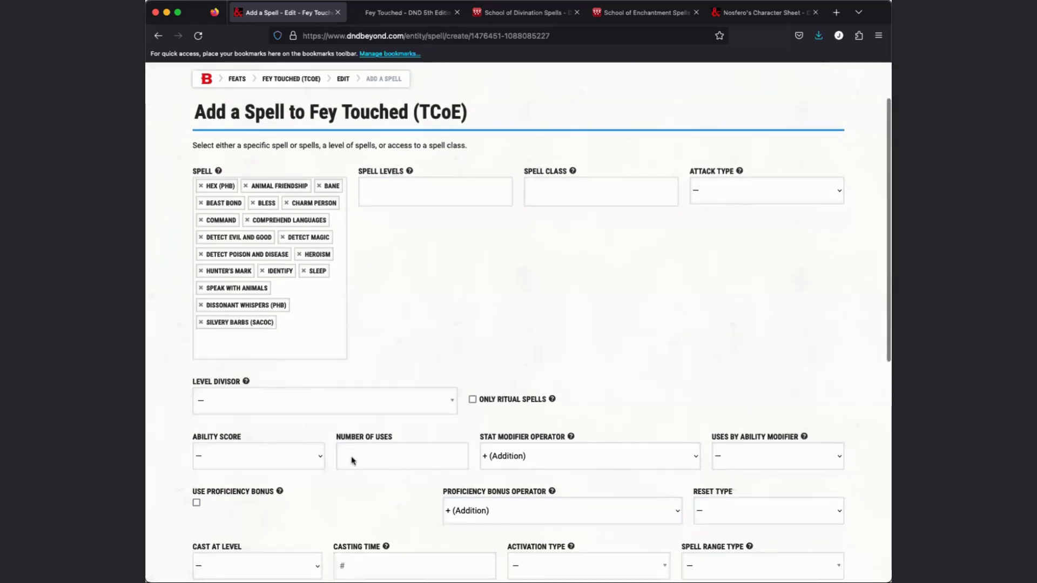
{"action": "type", "text": "1"}
{"action": "left_click", "coordinate": [422, 439]}
{"action": "scroll", "coordinate": [423, 435], "scroll_direction": "down", "scroll_amount": 3}
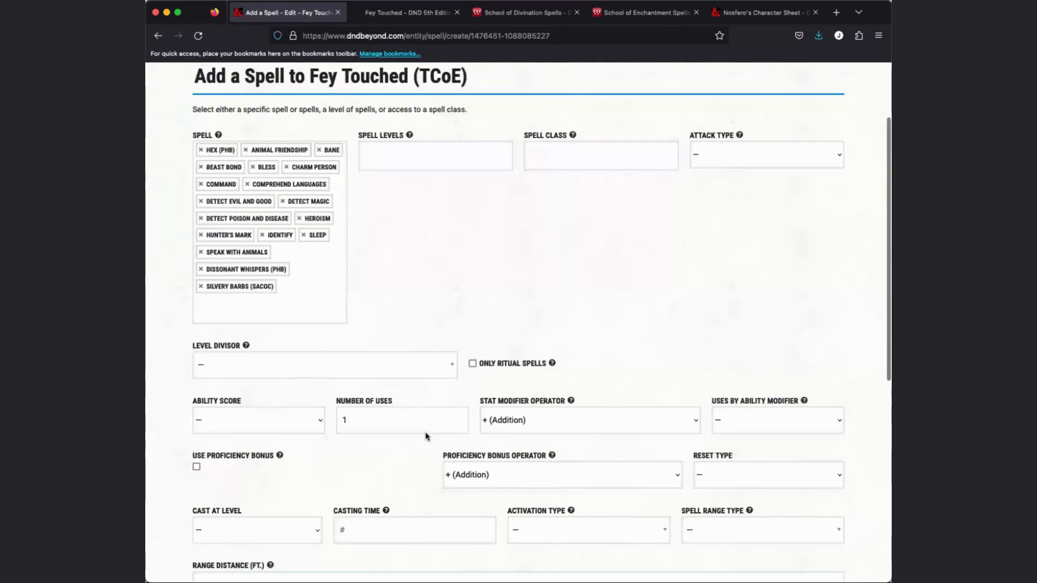
{"action": "left_click", "coordinate": [741, 429]}
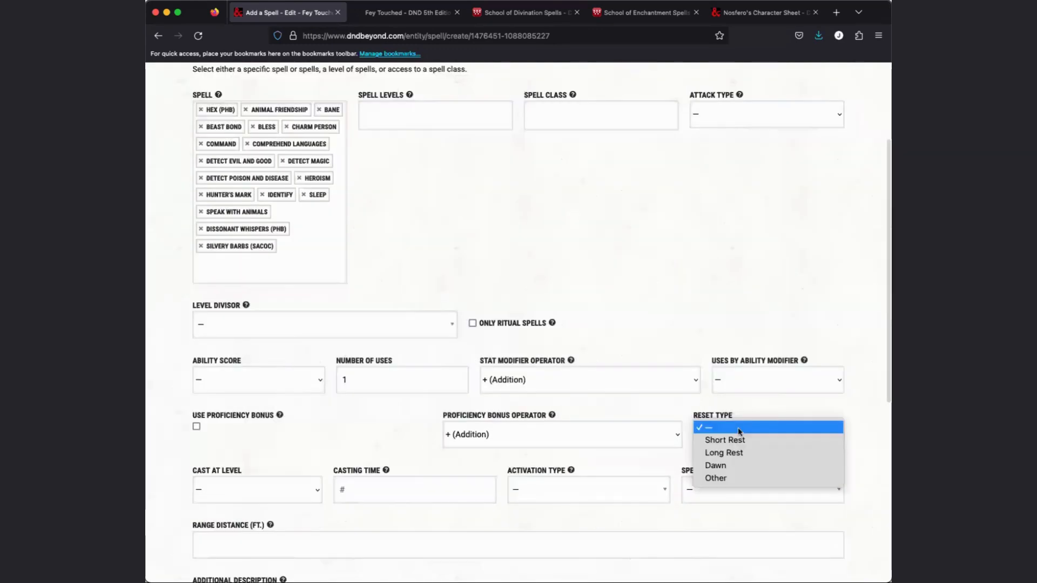
{"action": "left_click", "coordinate": [736, 455]}
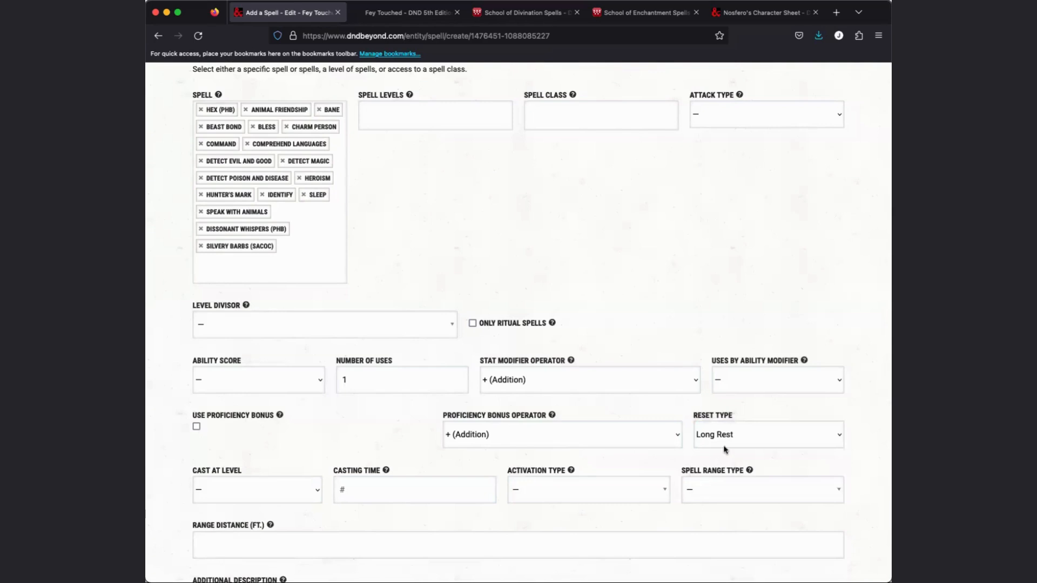
{"action": "scroll", "coordinate": [686, 415], "scroll_direction": "down", "scroll_amount": 5}
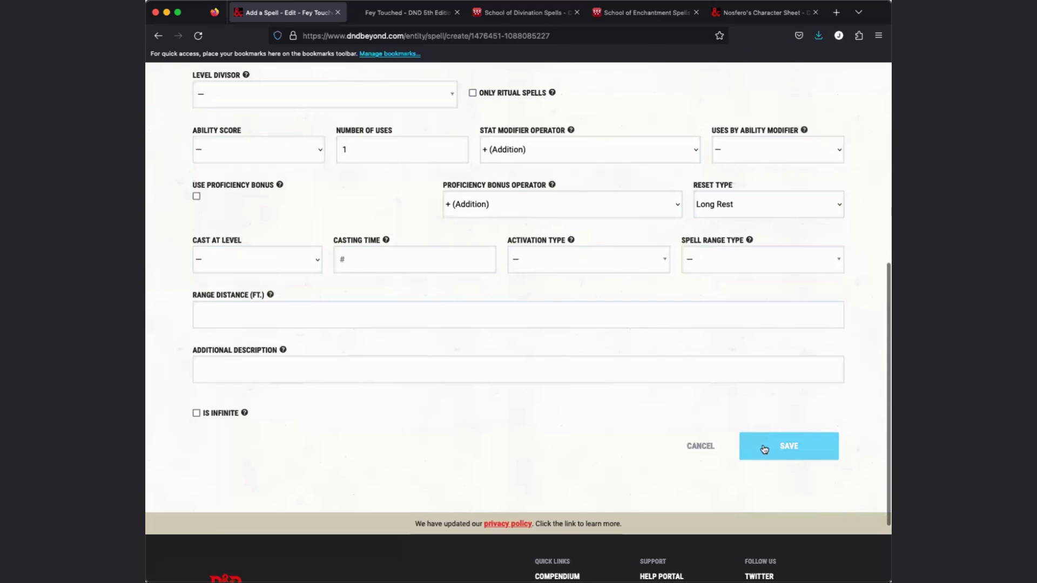
{"action": "left_click", "coordinate": [765, 450]}
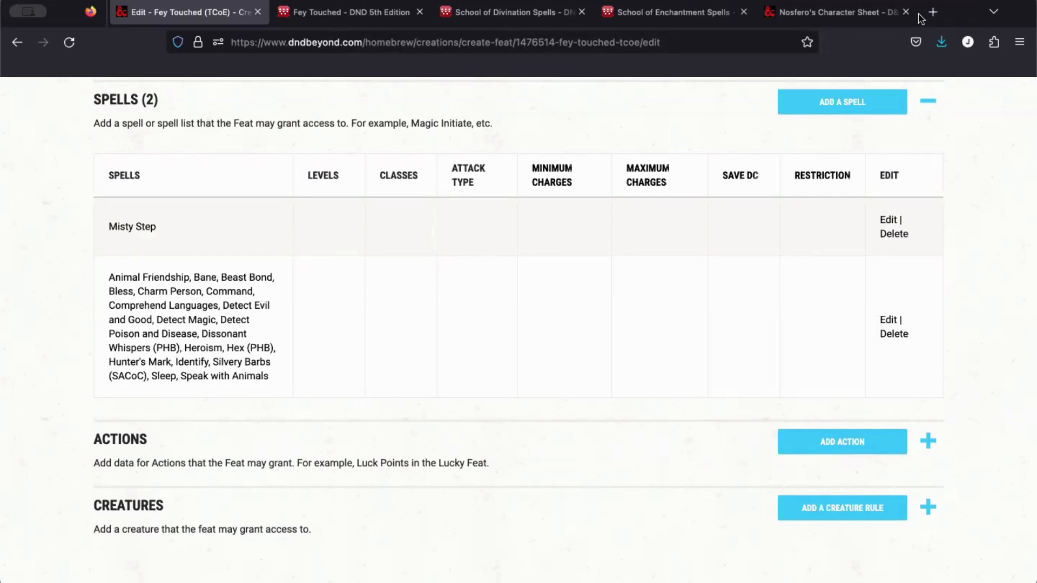
Collapse the feat's spell list, switch to the character sheet and open feat management from its feats section
{"action": "left_click", "coordinate": [563, 129]}
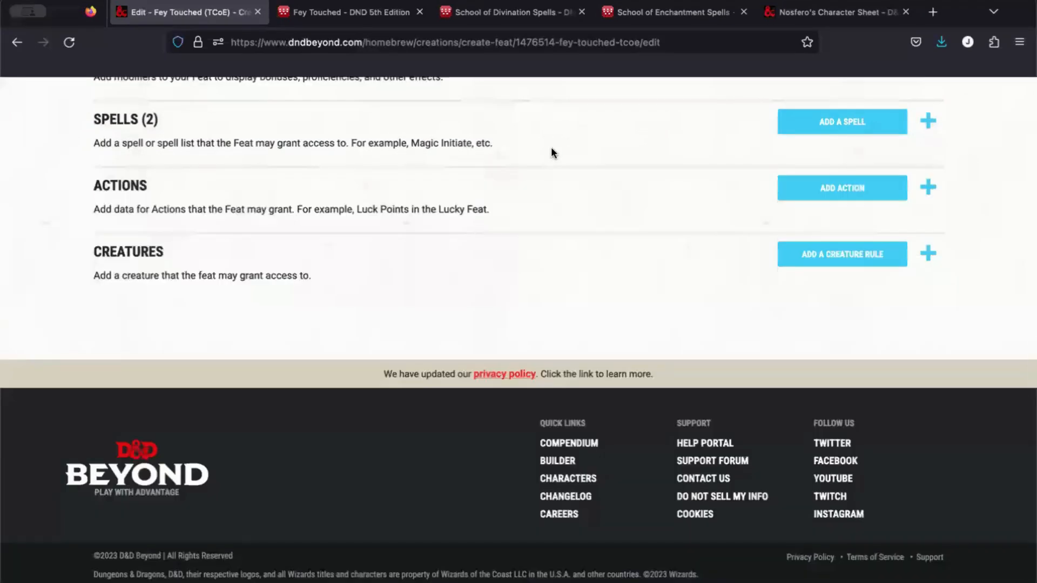
{"action": "scroll", "coordinate": [559, 140], "scroll_direction": "up", "scroll_amount": 3}
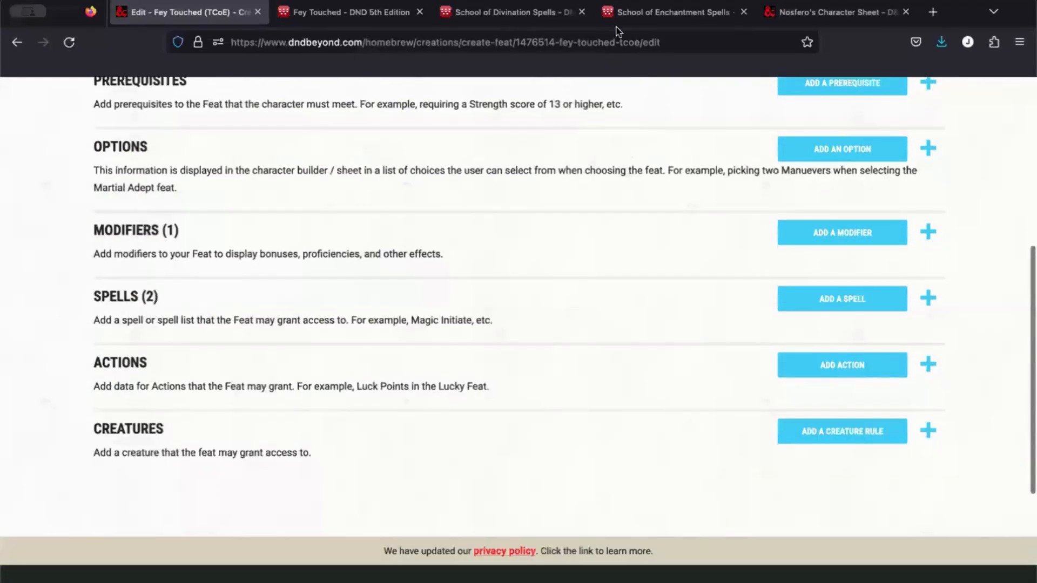
{"action": "left_click", "coordinate": [804, 17]}
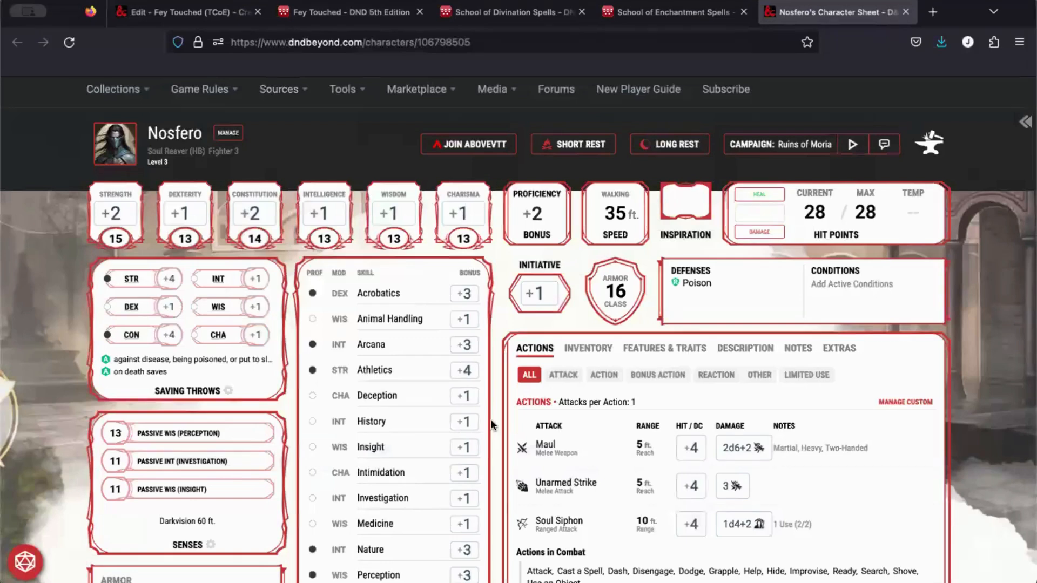
{"action": "left_click", "coordinate": [663, 351]}
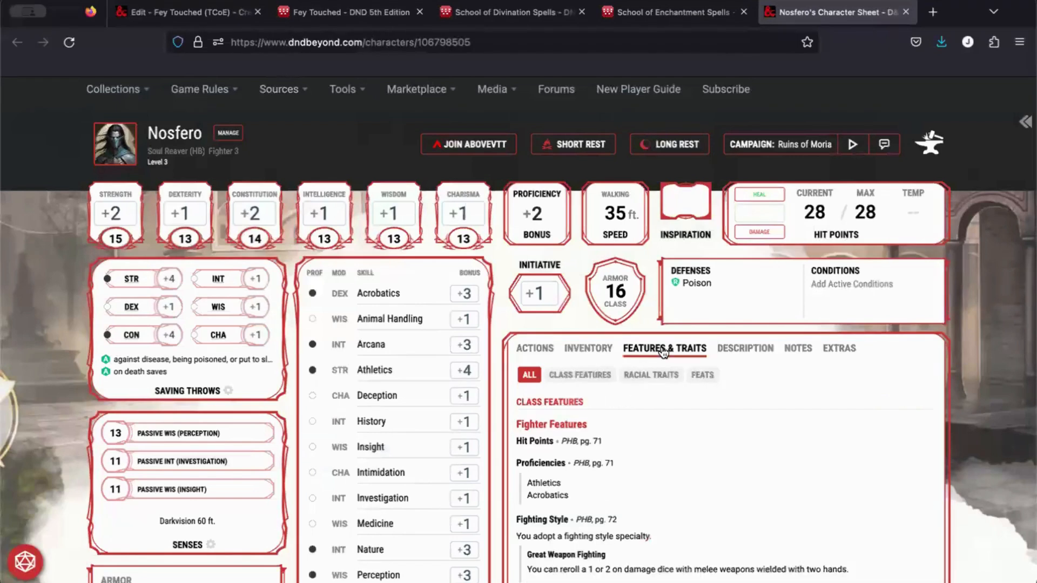
{"action": "left_click", "coordinate": [715, 380]}
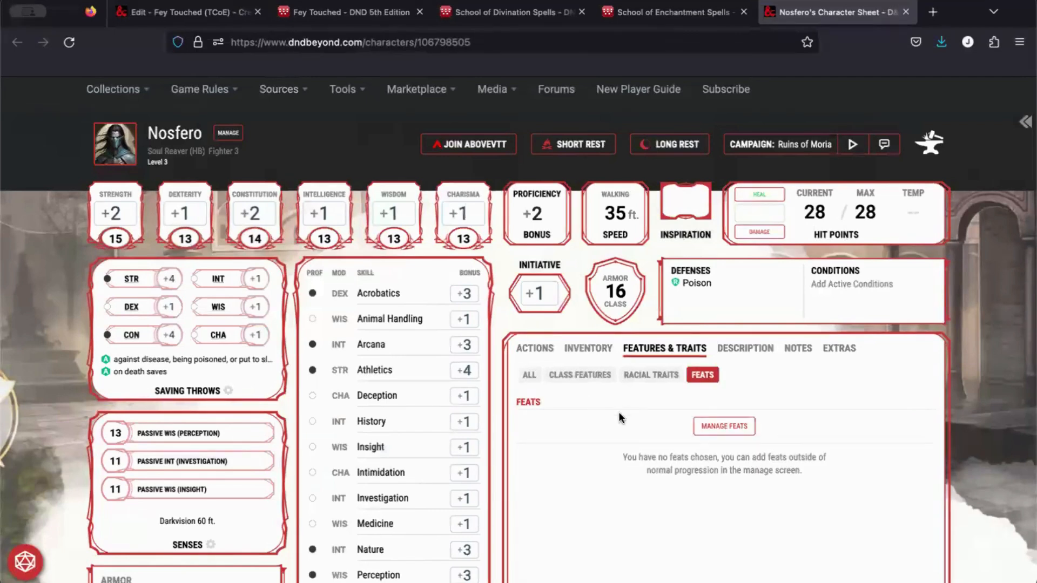
{"action": "scroll", "coordinate": [619, 416], "scroll_direction": "down", "scroll_amount": 1}
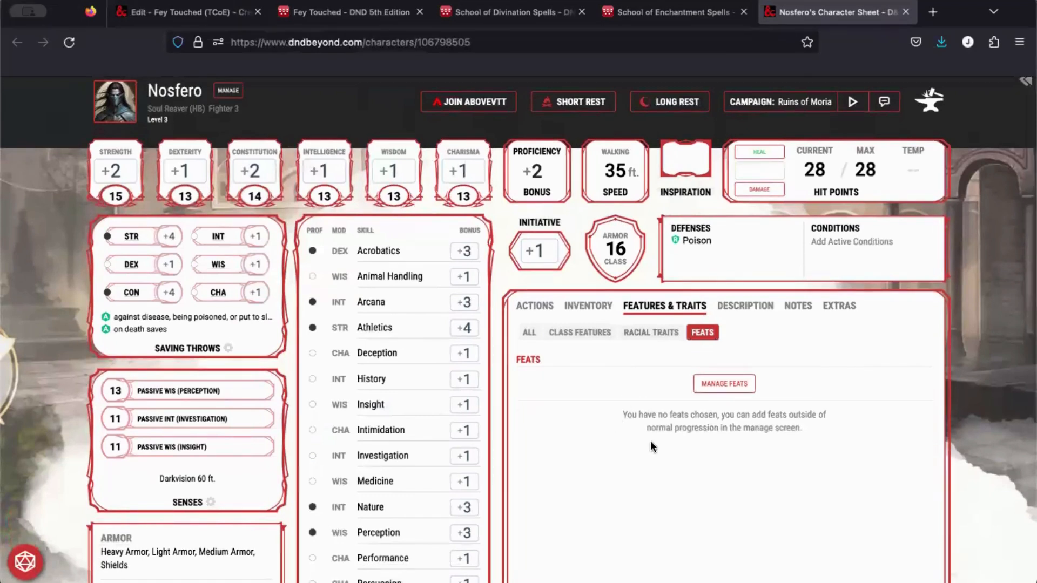
{"action": "left_click", "coordinate": [731, 390]}
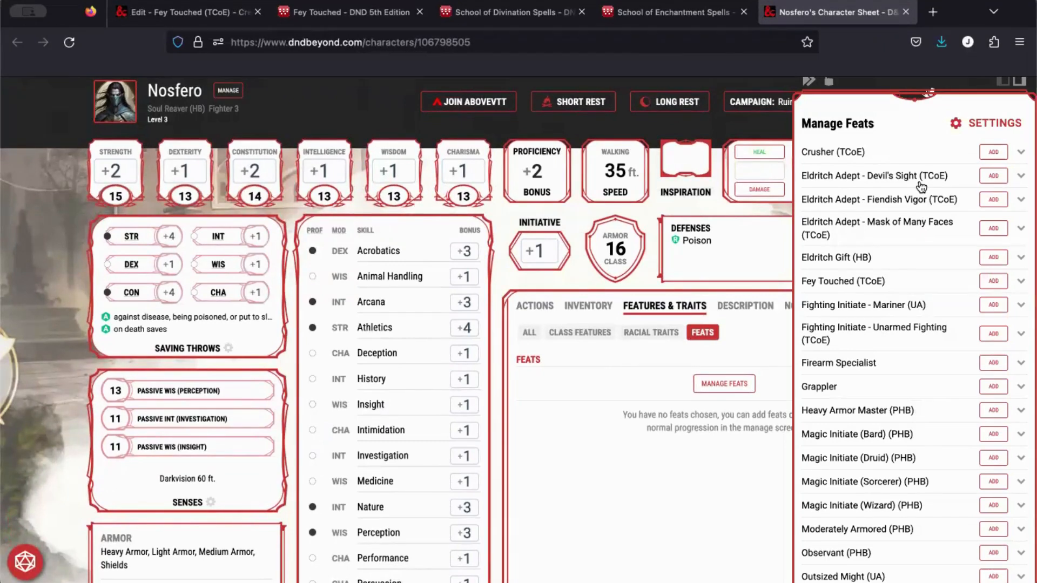
Add the Fey Touched (TCoE) feat to the character and expand its description and choices
{"action": "scroll", "coordinate": [921, 187], "scroll_direction": "down", "scroll_amount": 2}
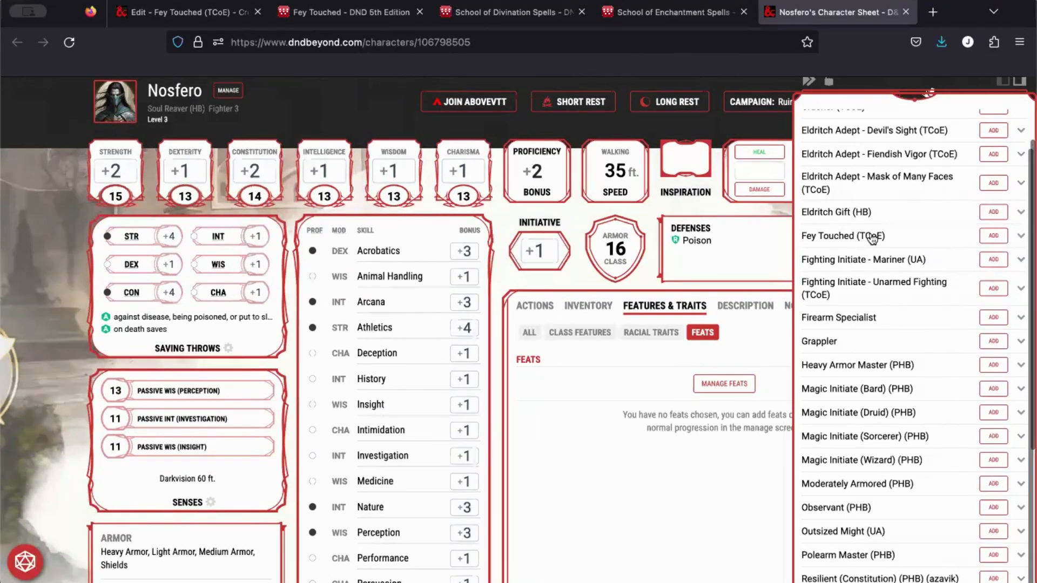
{"action": "left_click", "coordinate": [989, 238]}
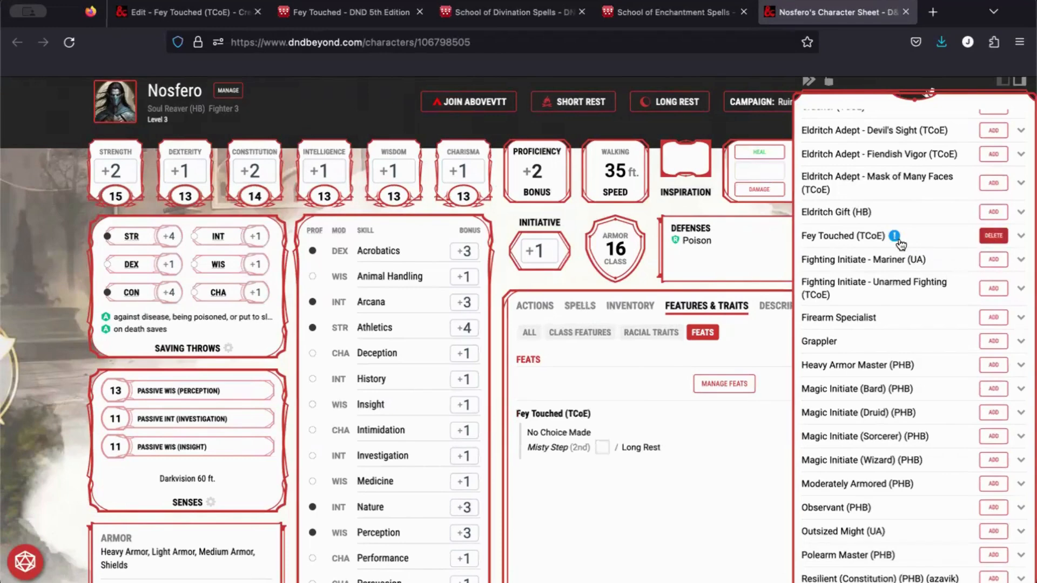
{"action": "mouse_move", "coordinate": [898, 237]}
{"action": "left_click", "coordinate": [1022, 238]}
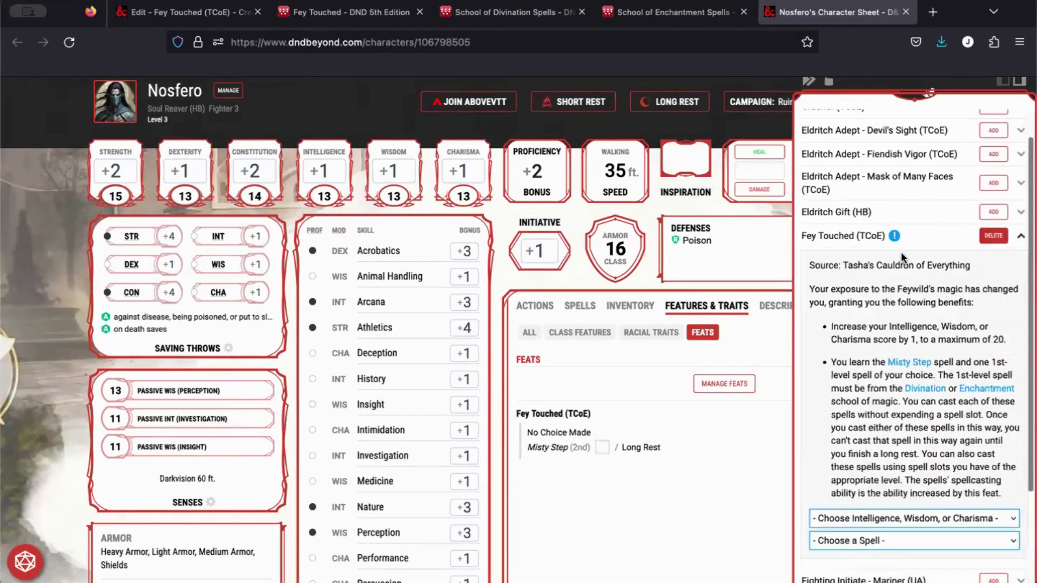
{"action": "scroll", "coordinate": [901, 252], "scroll_direction": "down", "scroll_amount": 2}
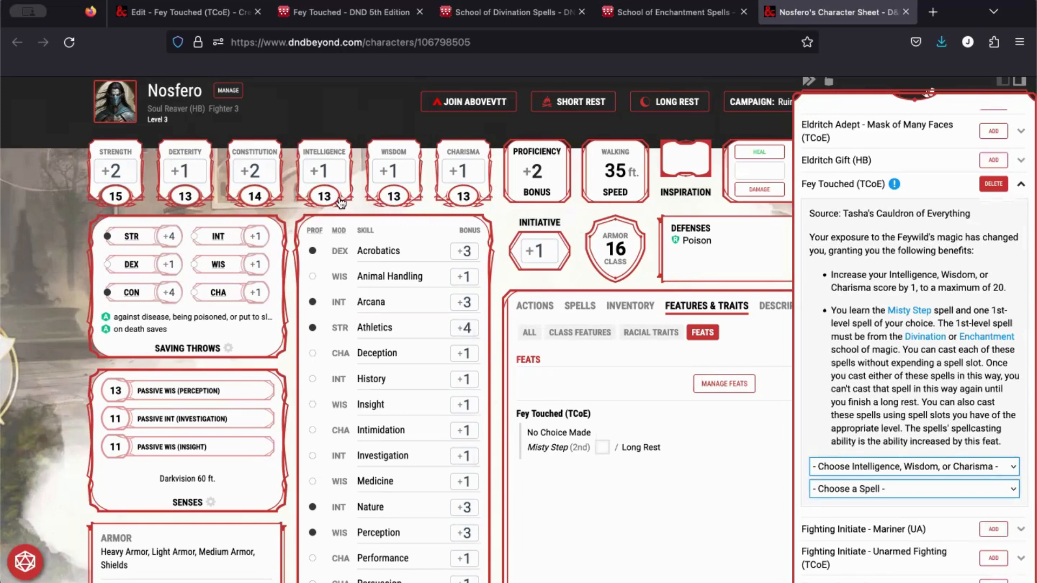
Choose Wisdom Score as the Fey Touched feat's ability increase and Hunter's Mark as its 1st-level spell
{"action": "left_click", "coordinate": [885, 466]}
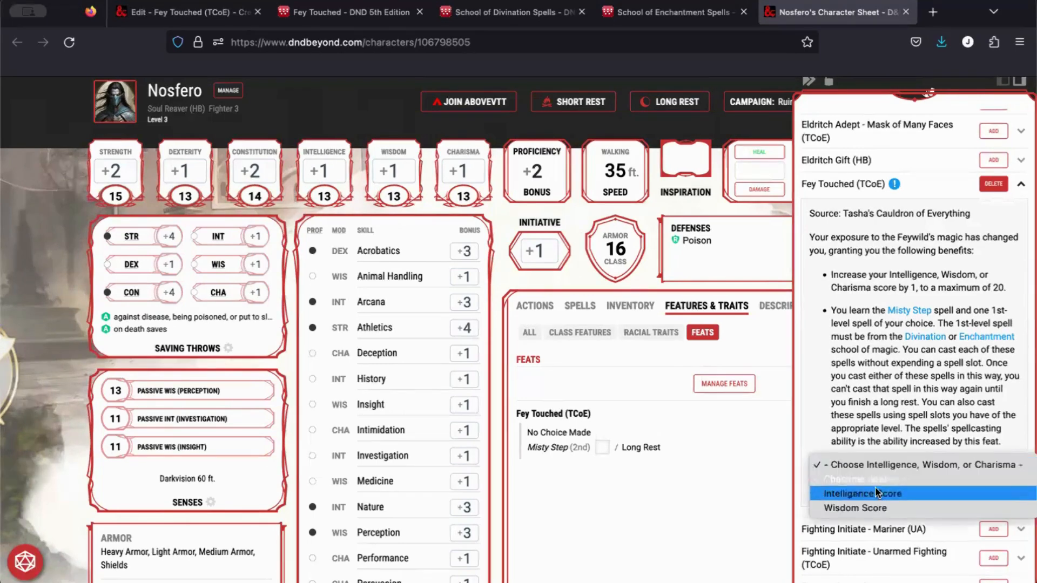
{"action": "left_click", "coordinate": [870, 508]}
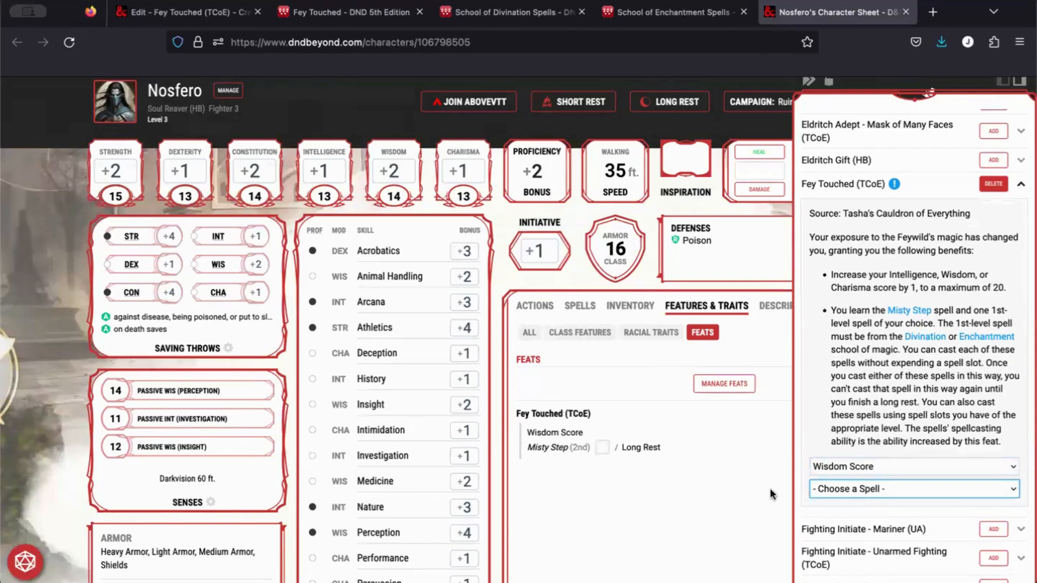
{"action": "left_click", "coordinate": [886, 488]}
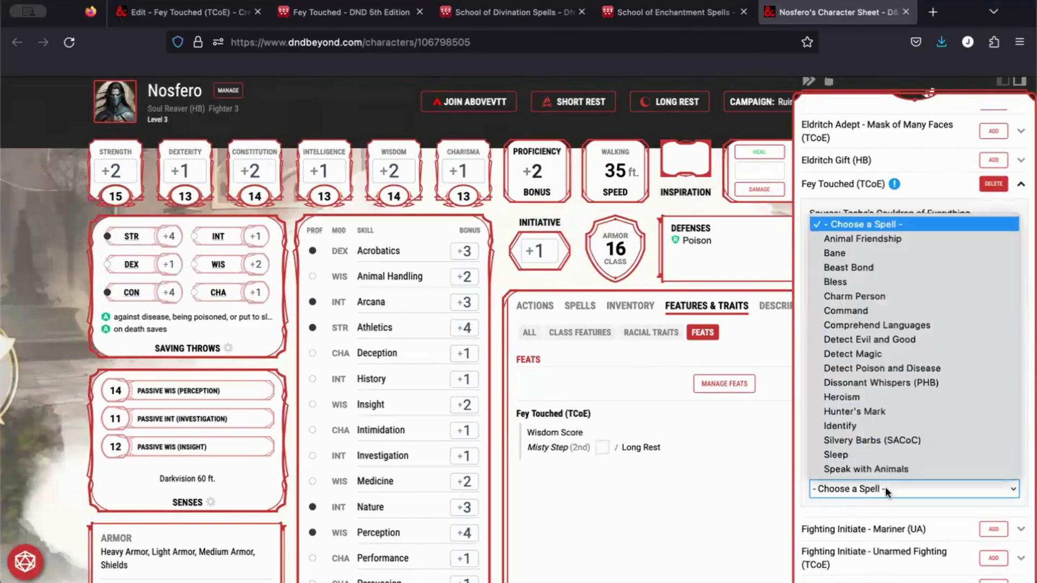
{"action": "left_click", "coordinate": [861, 410]}
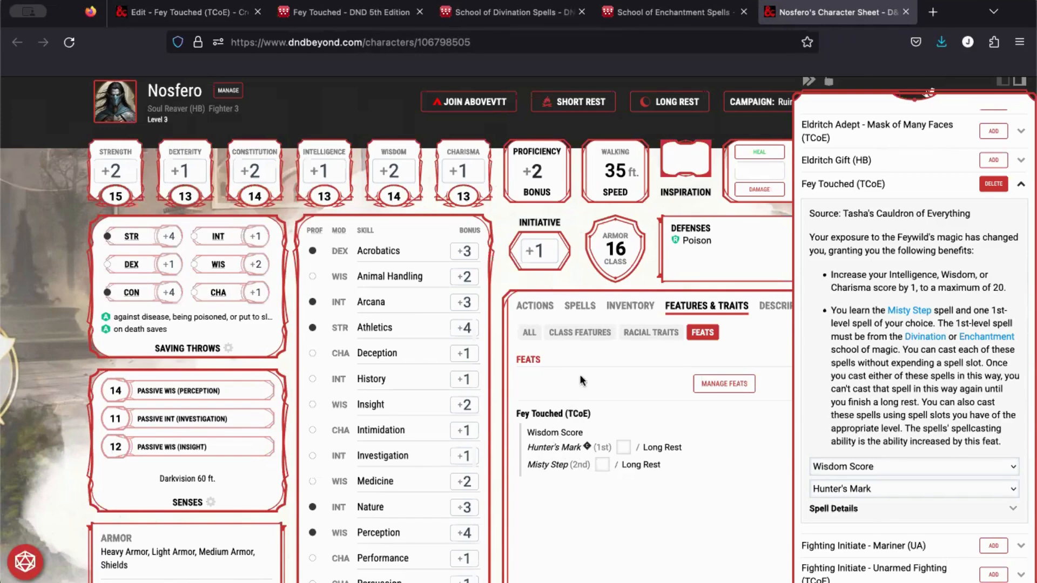
Check the feat's spells in the character's spell list, viewing the details of Hunter's Mark and the Misty Step entry
{"action": "left_click", "coordinate": [579, 307]}
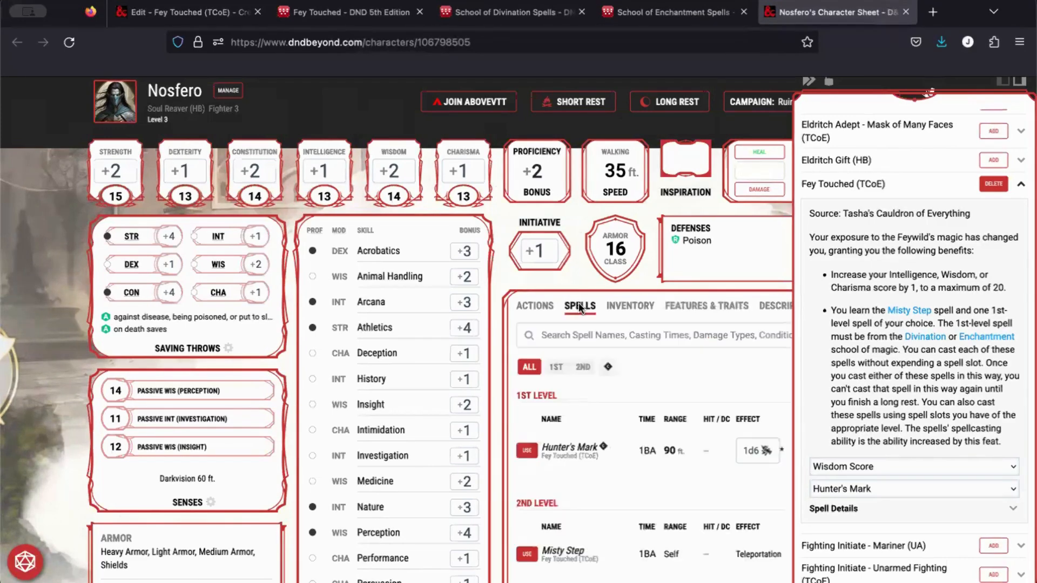
{"action": "scroll", "coordinate": [617, 413], "scroll_direction": "down", "scroll_amount": 1}
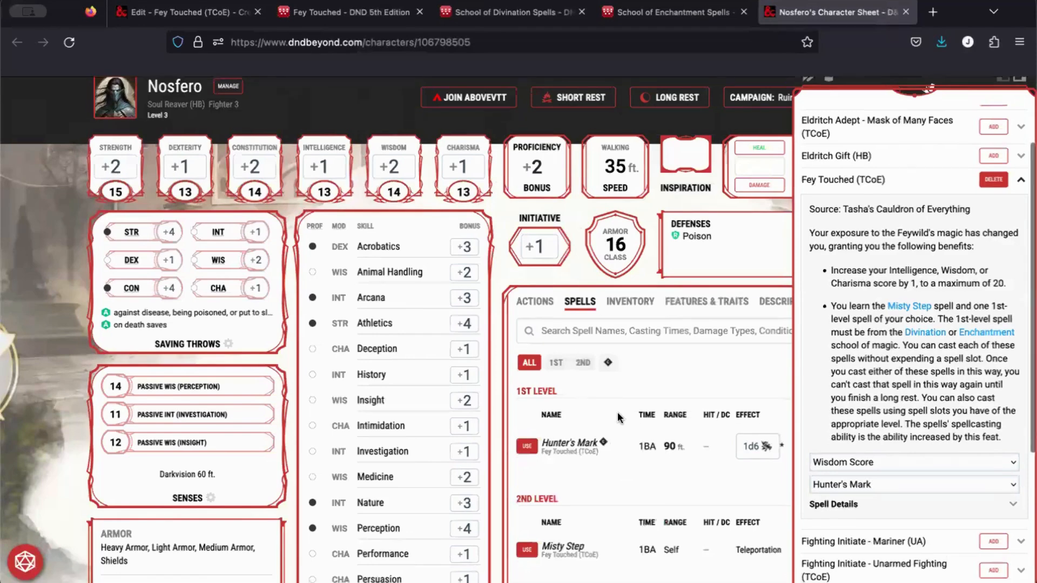
{"action": "left_click", "coordinate": [668, 377]}
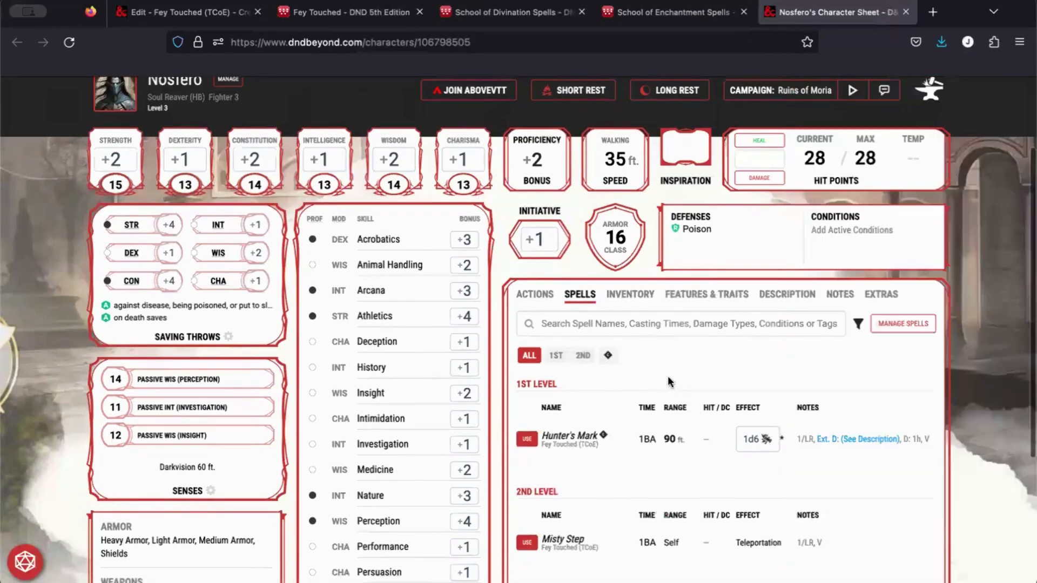
{"action": "left_click", "coordinate": [574, 440]}
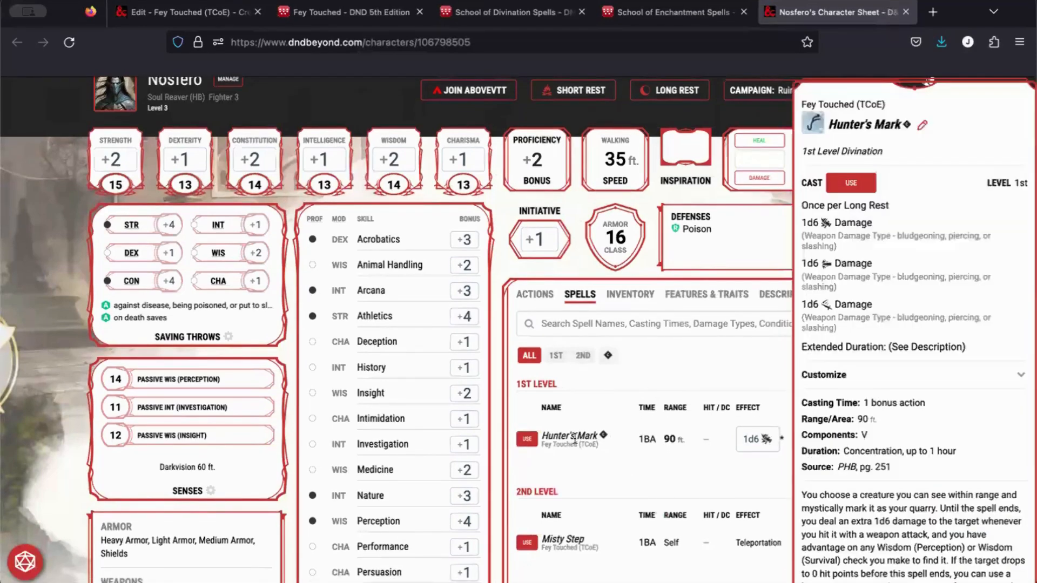
{"action": "left_click", "coordinate": [640, 371]}
{"action": "scroll", "coordinate": [640, 371], "scroll_direction": "down", "scroll_amount": 2}
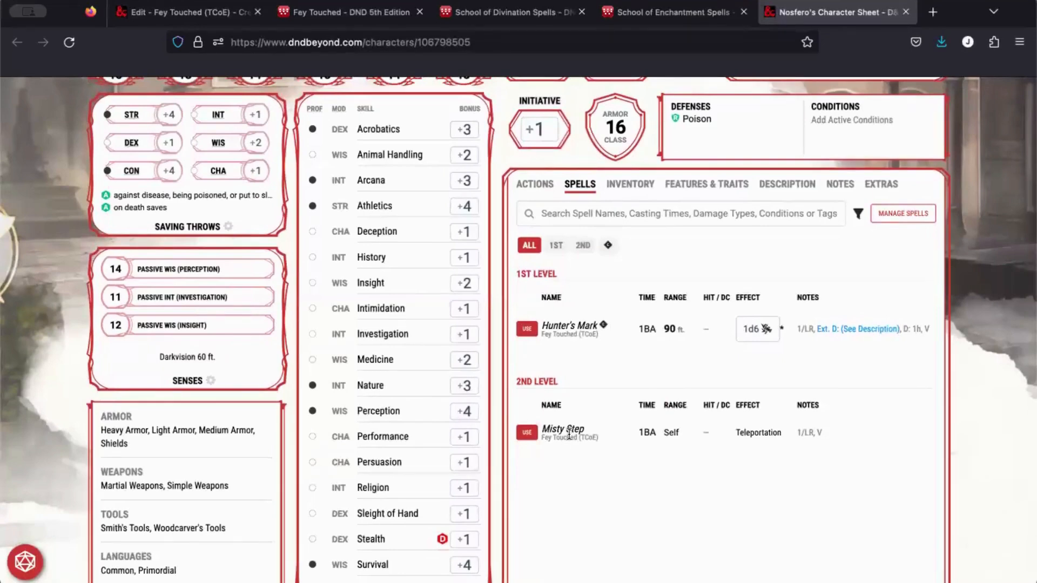
{"action": "scroll", "coordinate": [569, 434], "scroll_direction": "up", "scroll_amount": 1}
{"action": "scroll", "coordinate": [569, 434], "scroll_direction": "up", "scroll_amount": 4}
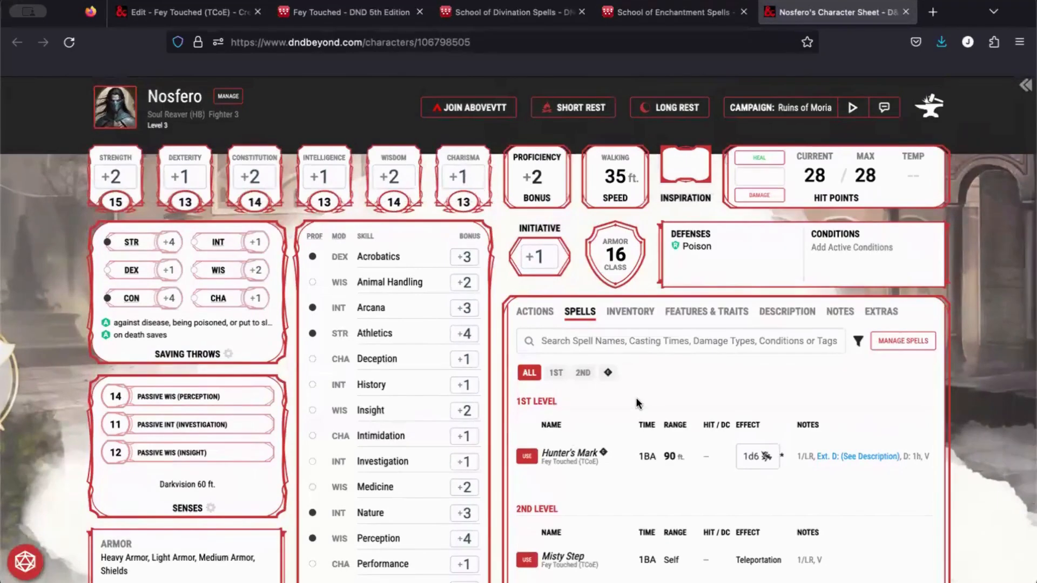
{"action": "scroll", "coordinate": [637, 398], "scroll_direction": "down", "scroll_amount": 1}
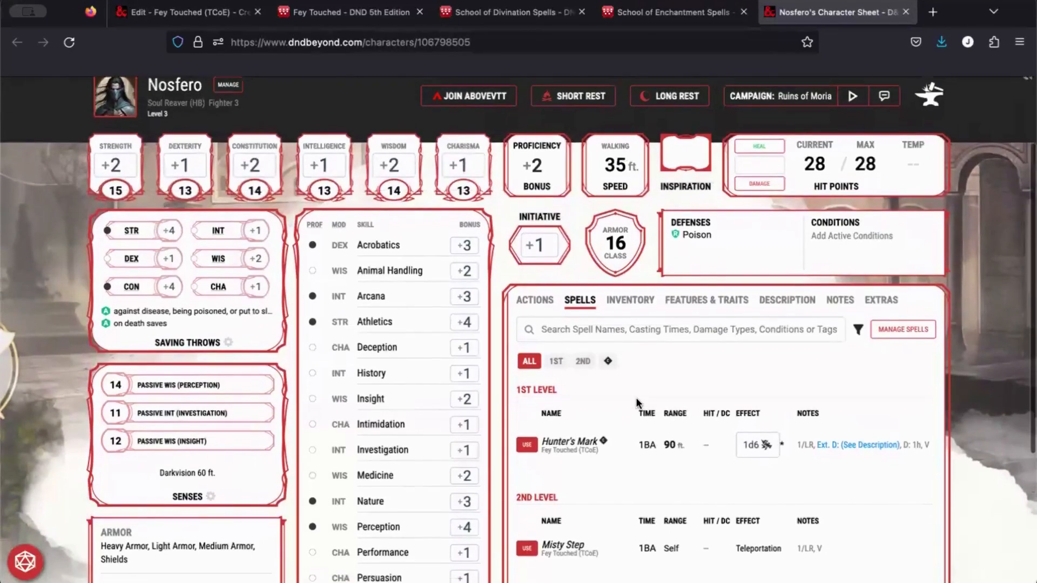